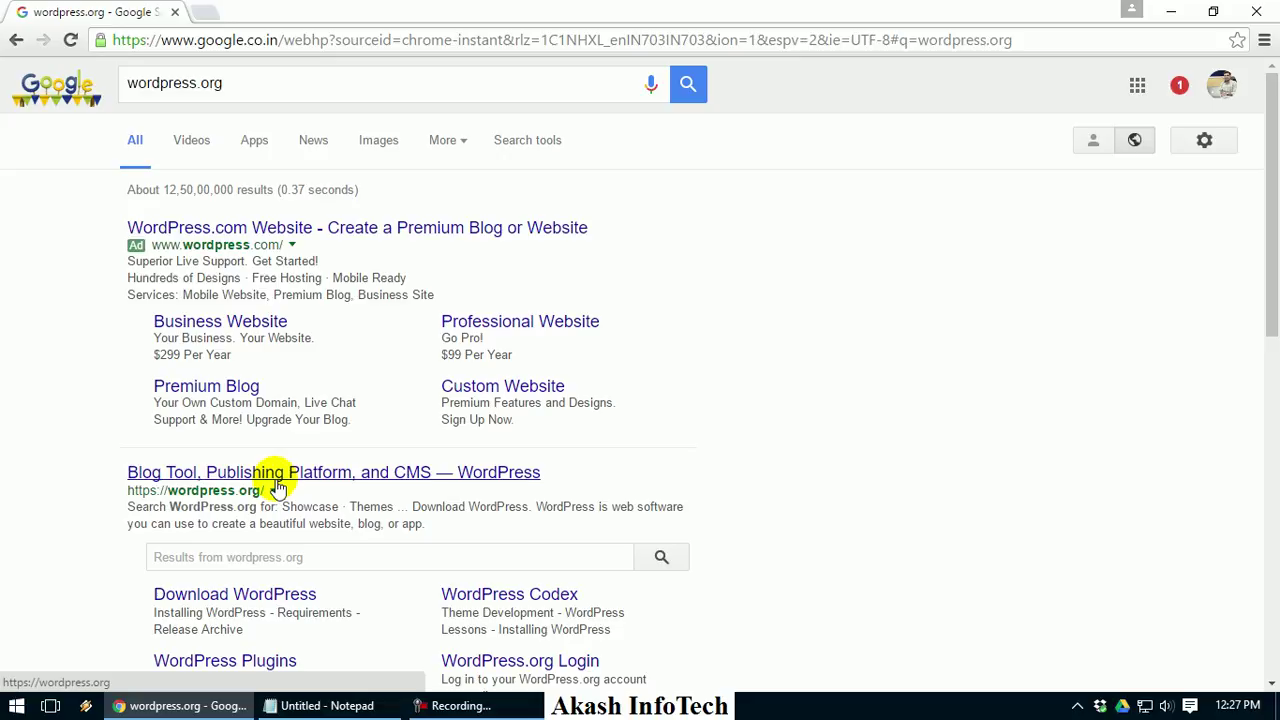
# Open the 'Blog Tool, Publishing Platform, and CMS — WordPress' result and read through the intro text
pyautogui.click(277, 482)
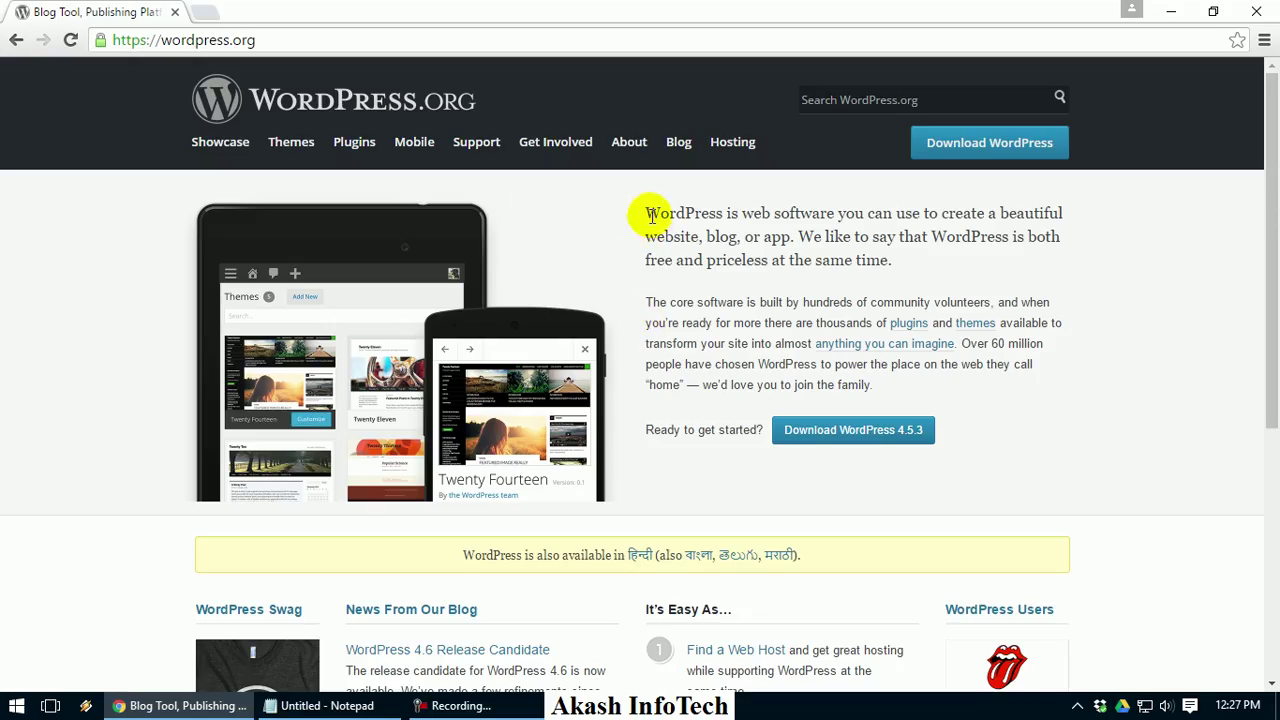
pyautogui.moveTo(645, 212); pyautogui.dragTo(1069, 213)
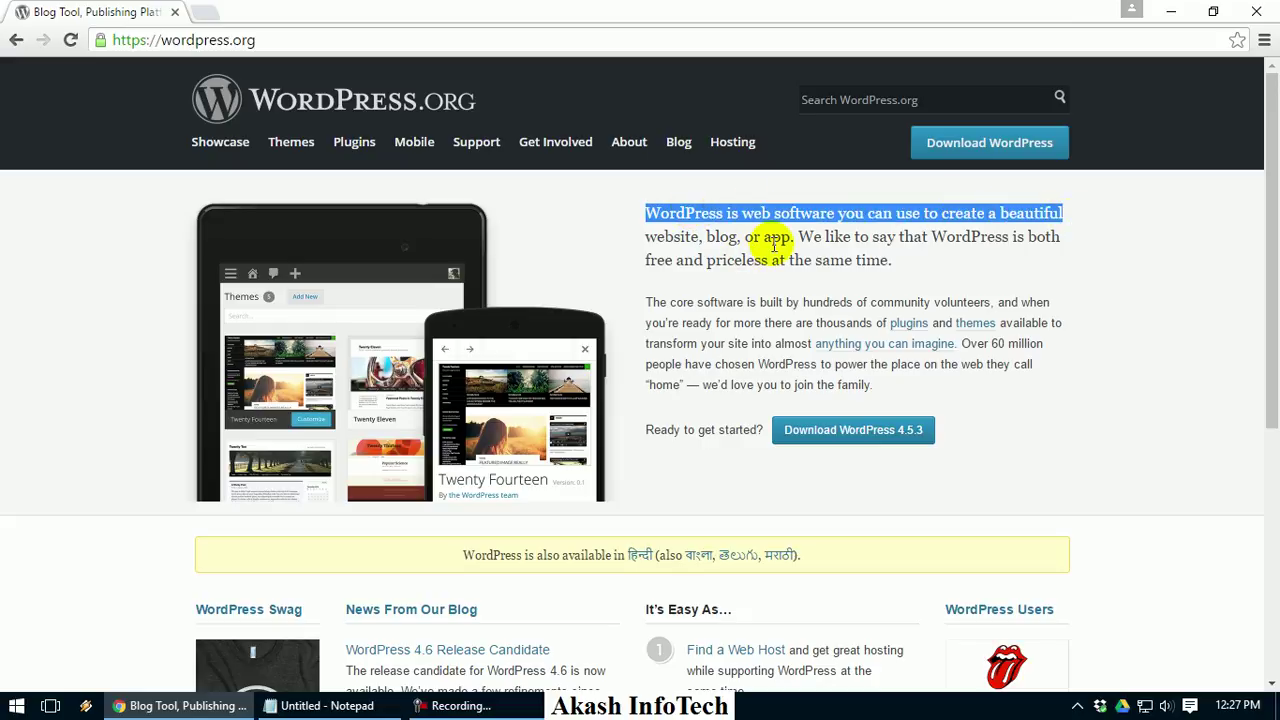
pyautogui.moveTo(795, 237); pyautogui.dragTo(1027, 238)
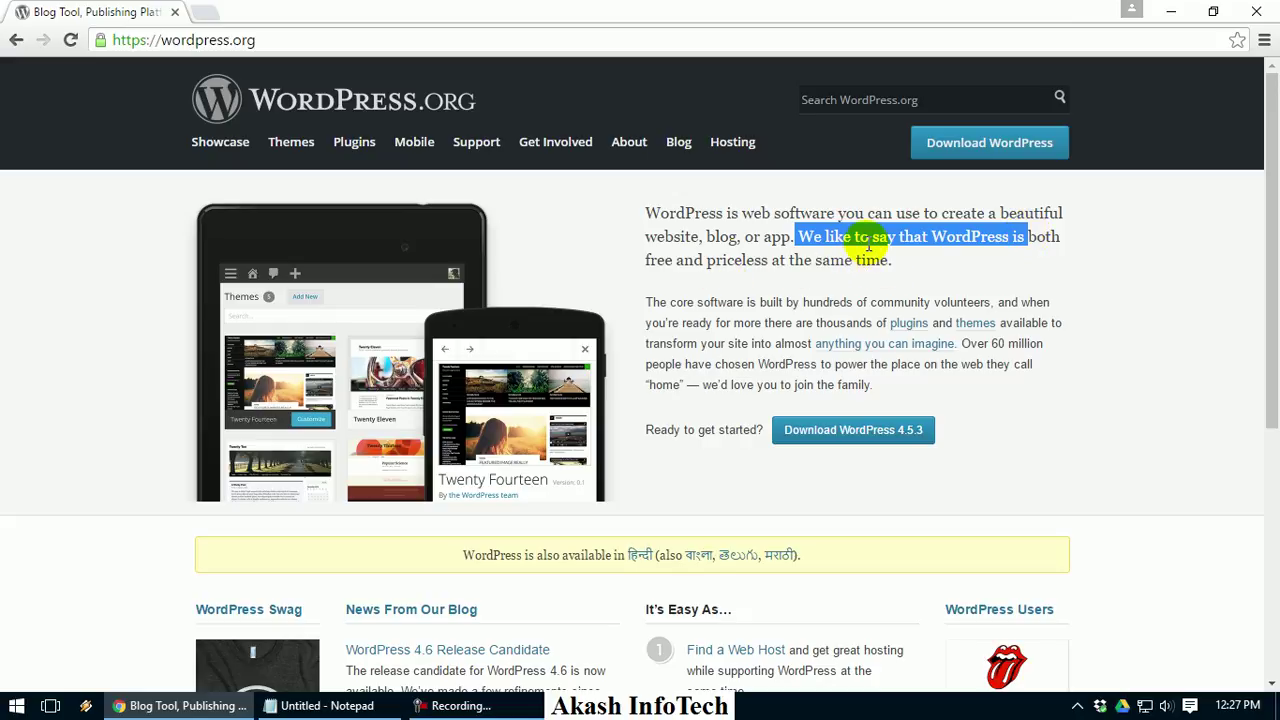
pyautogui.scroll(-2, 868, 248)
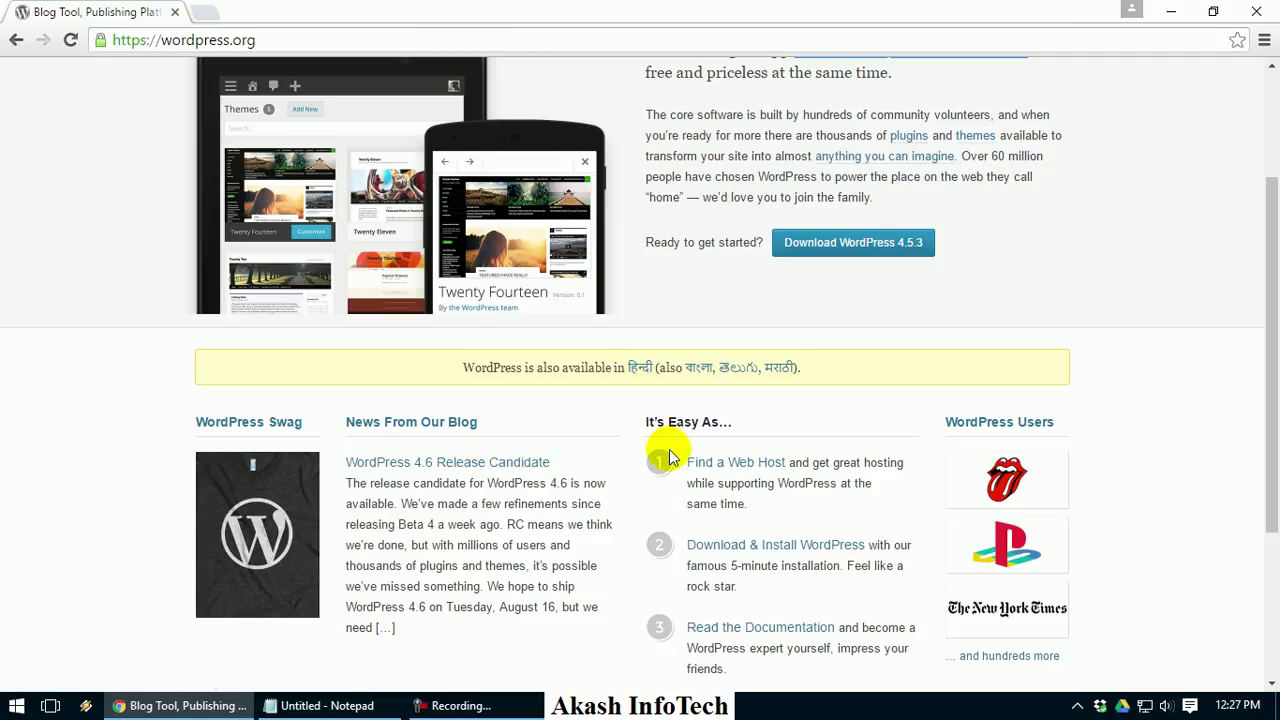
pyautogui.moveTo(1266, 338); pyautogui.dragTo(1256, 203)
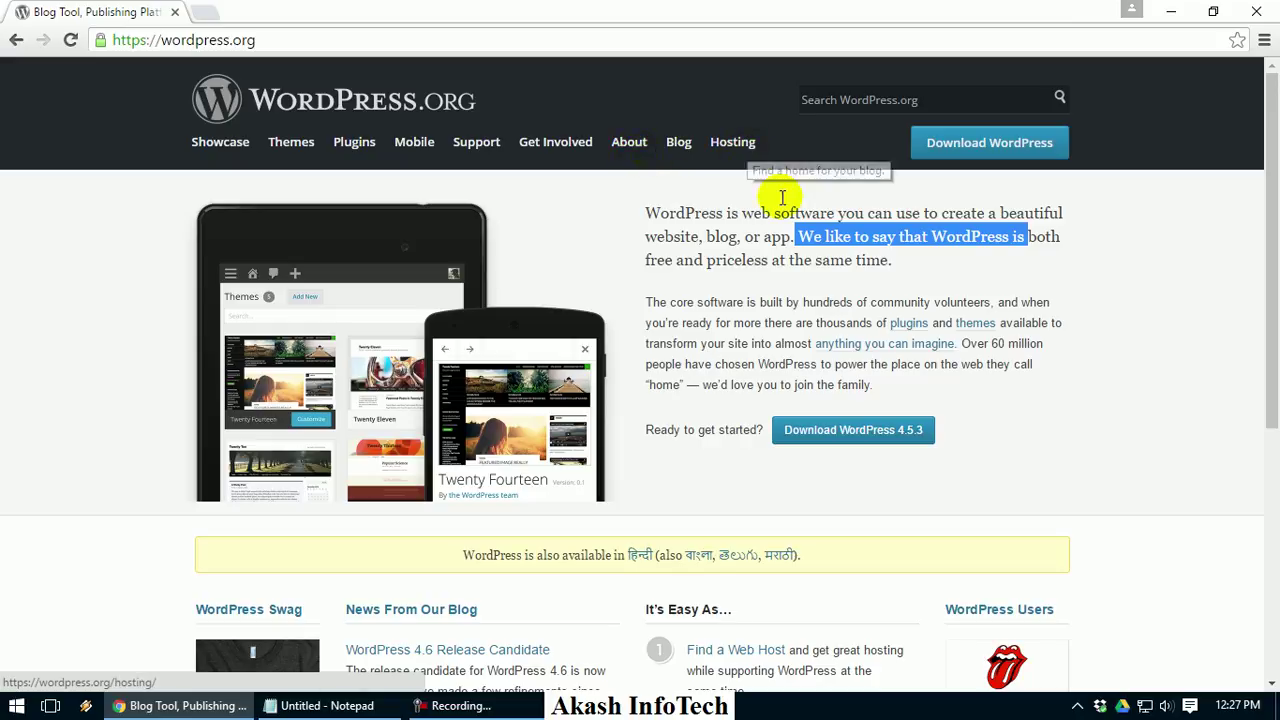
# Download the wordpress-4.5.3.zip package (8.0 MB) from the WordPress.org download page
pyautogui.click(822, 439)
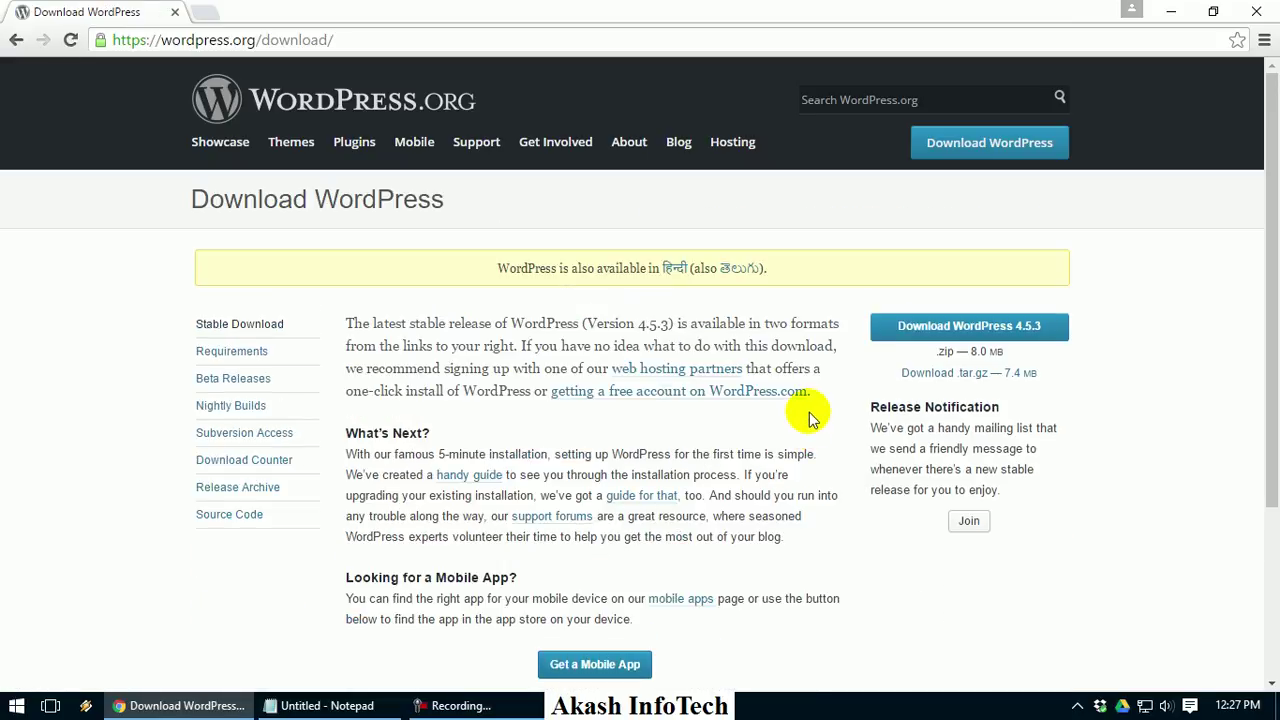
pyautogui.click(995, 336)
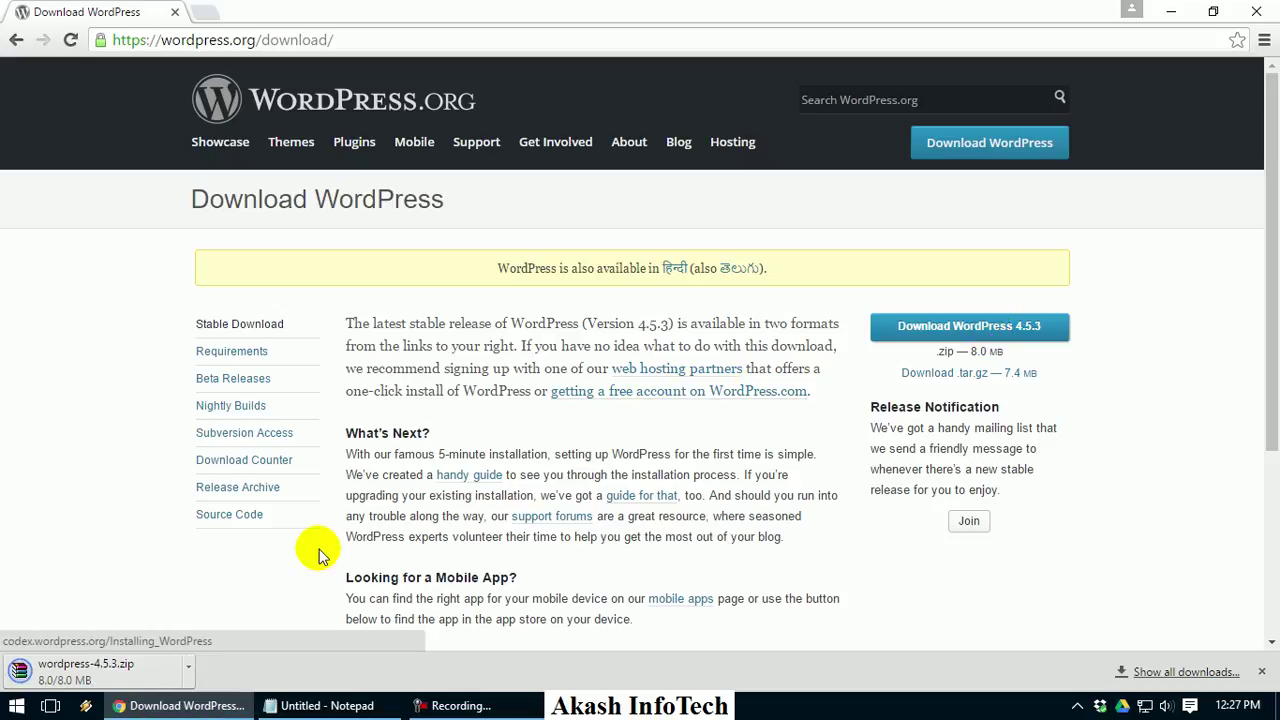
pyautogui.click(189, 664)
# Place the wordpress-4.5.3 zip on the desktop and extract it with WinRAR into wordpress-4.5.3\
pyautogui.click(348, 688)
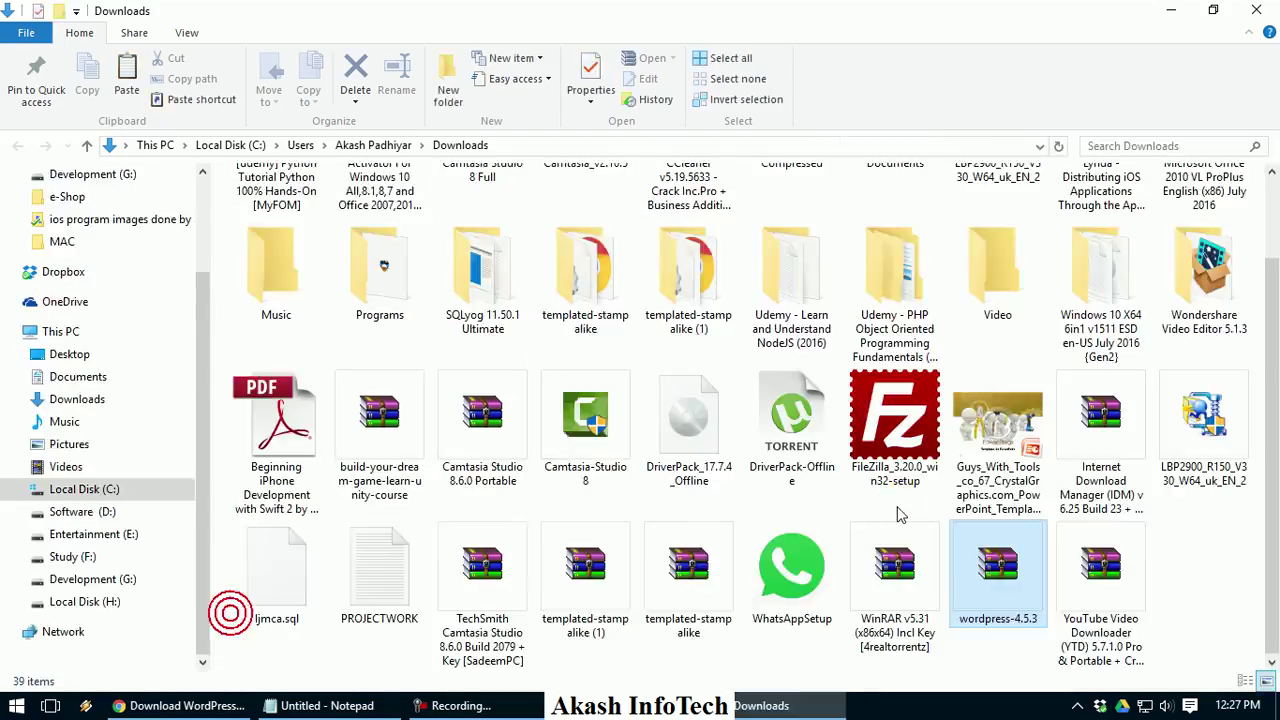
pyautogui.hotkey('alt', 'F4')
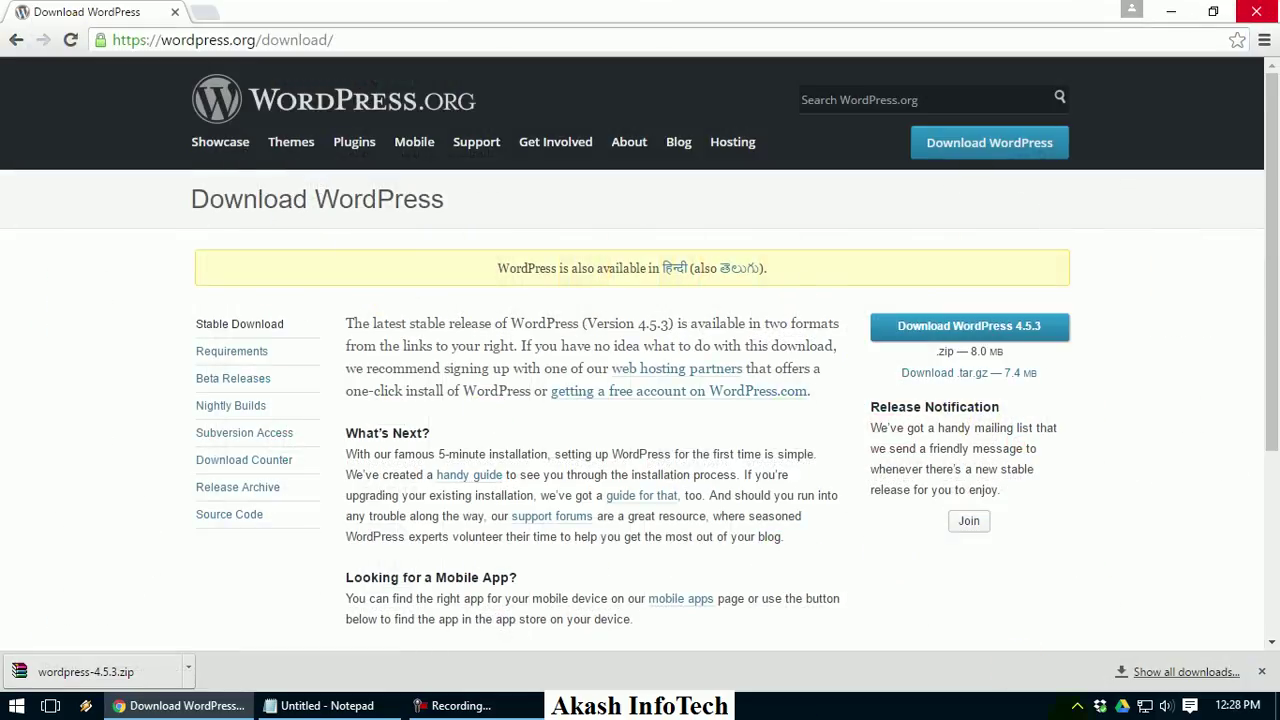
pyautogui.press('super+d')
pyautogui.hotkey('ctrl', 'v')
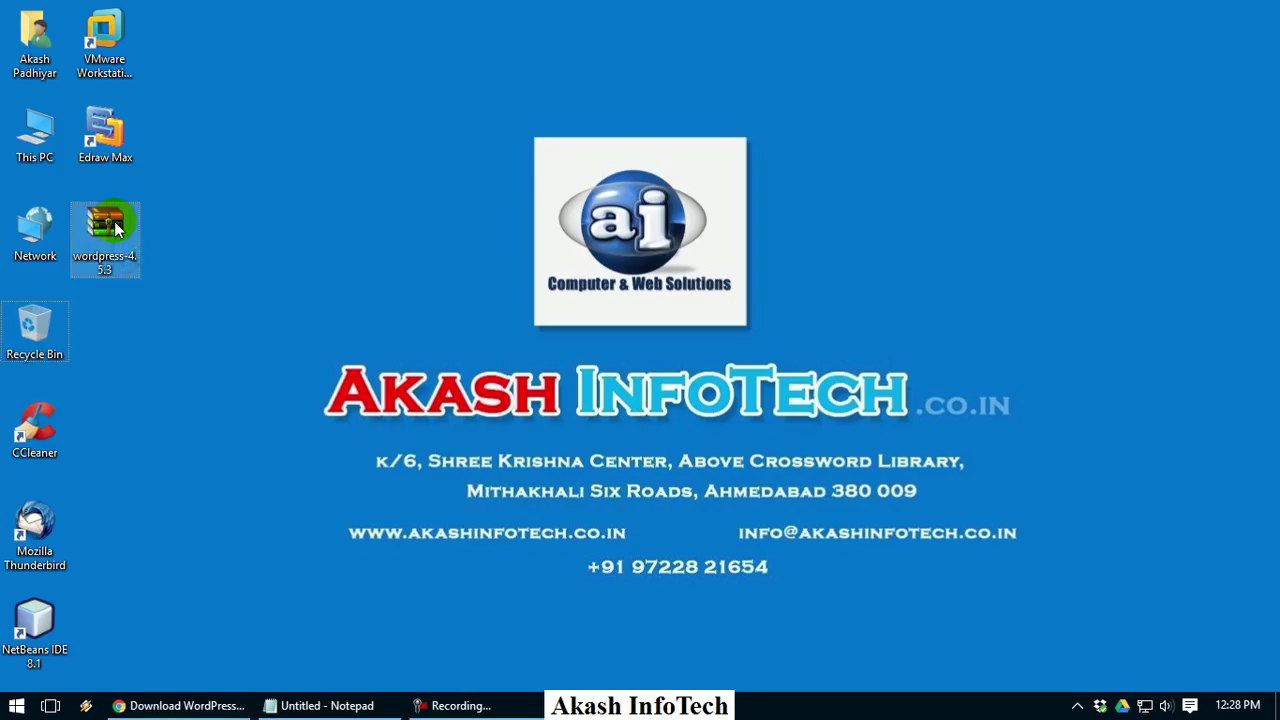
pyautogui.rightClick(117, 220)
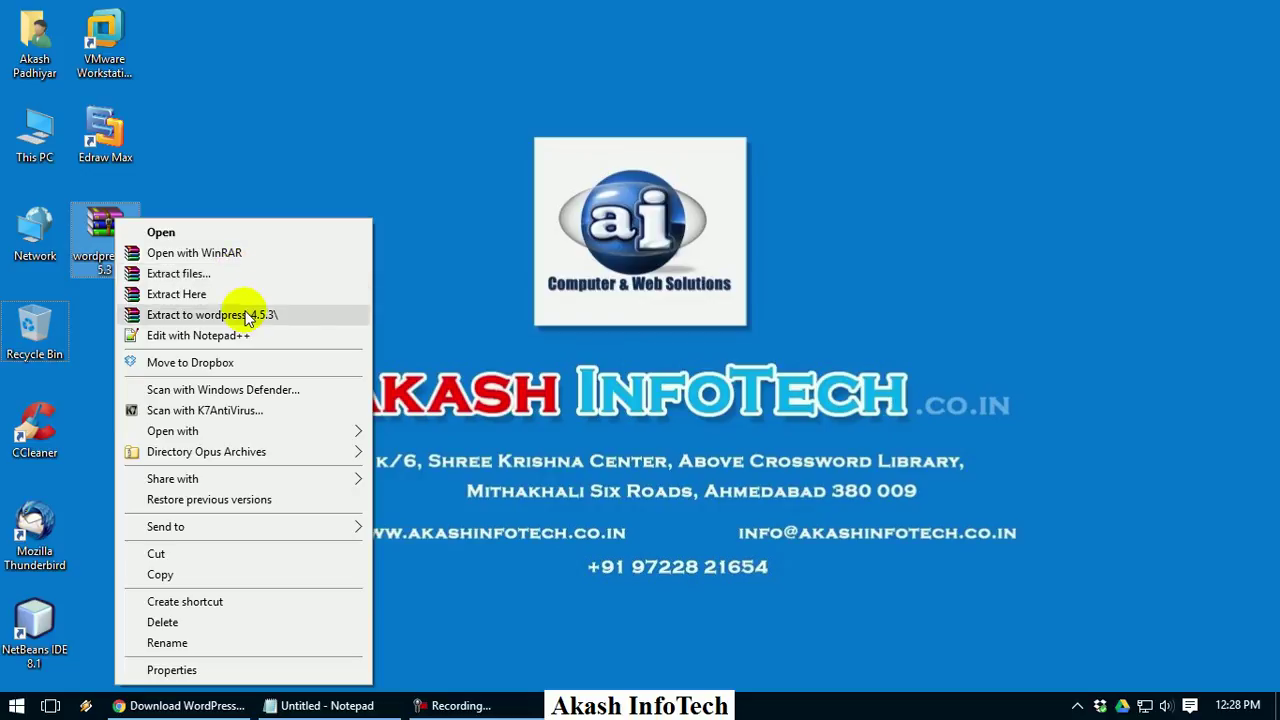
pyautogui.click(247, 316)
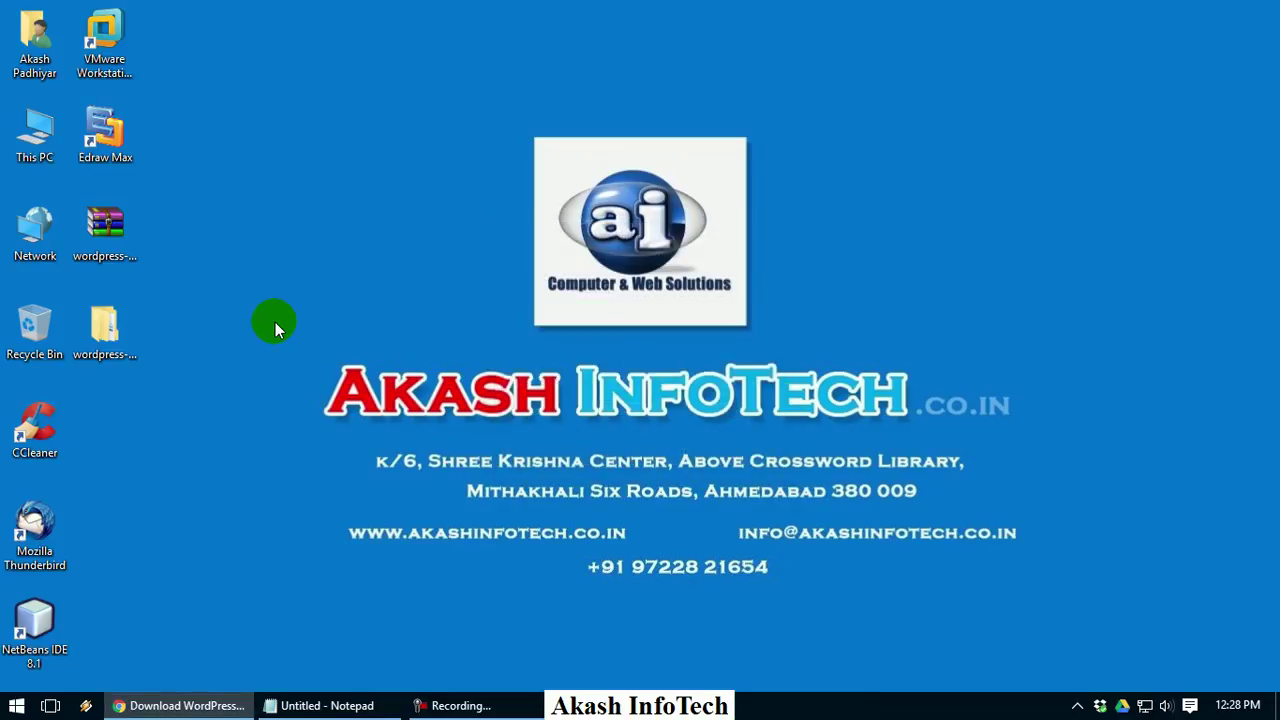
# Open wordpress-4.5.3\wordpress and show its files as Large icons
pyautogui.doubleClick(118, 320)
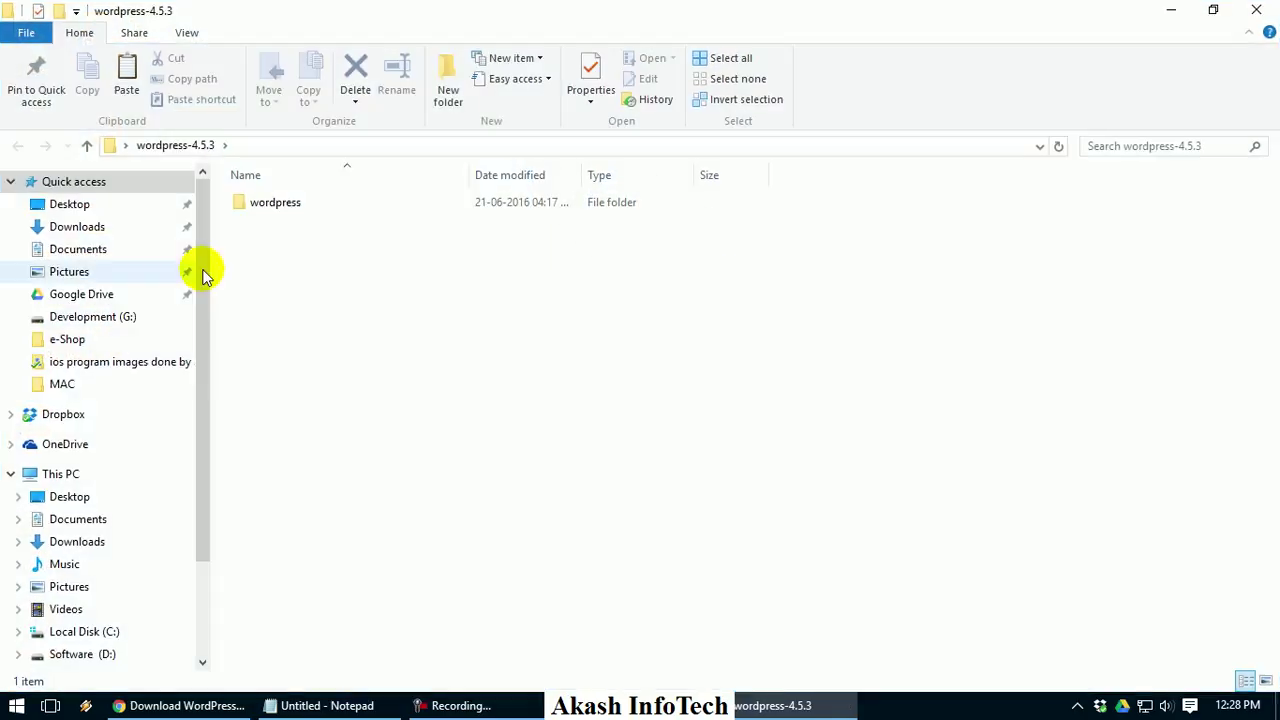
pyautogui.doubleClick(290, 210)
pyautogui.moveTo(212, 250); pyautogui.dragTo(130, 250)
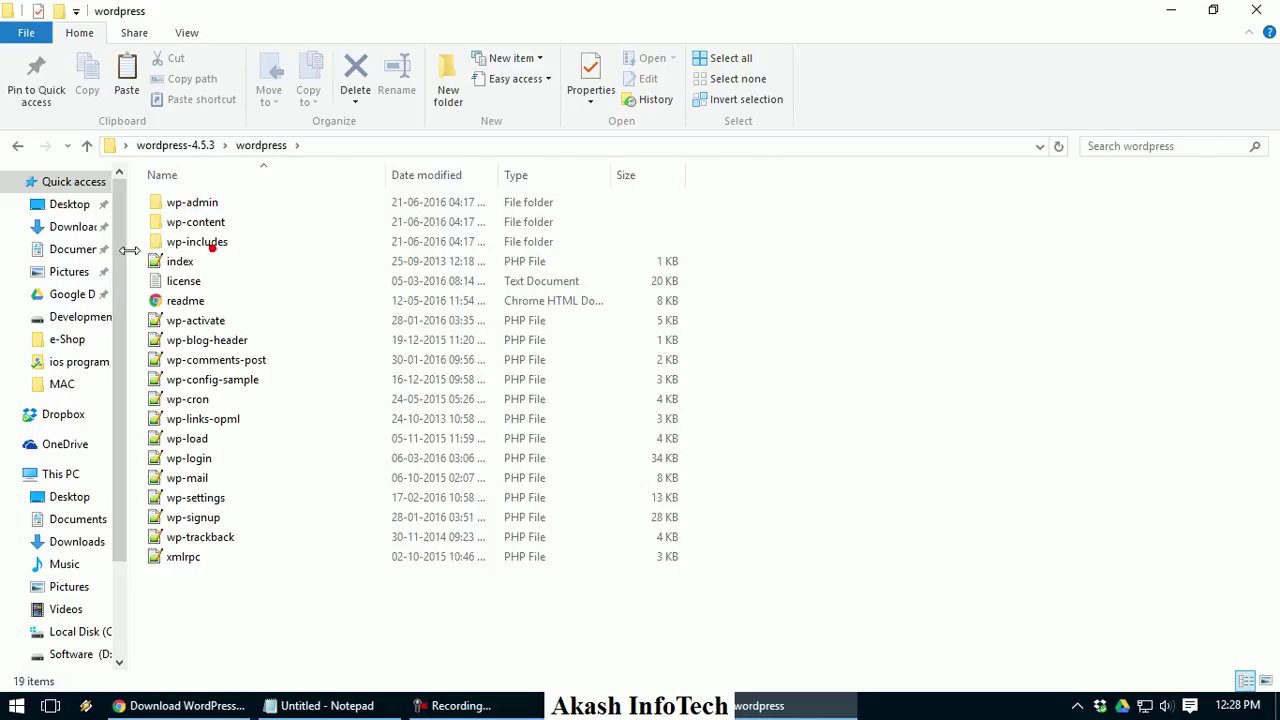
pyautogui.rightClick(967, 292)
pyautogui.moveTo(1000, 312)
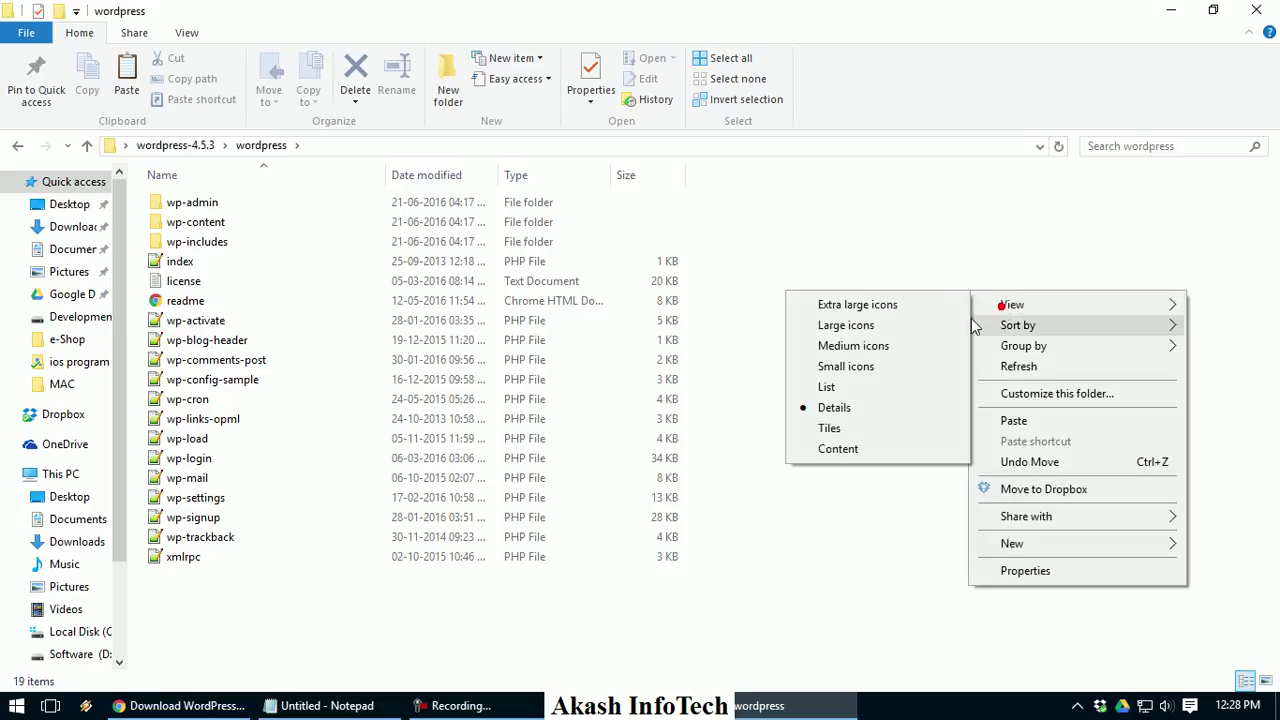
pyautogui.click(950, 325)
# Browse the wp-admin folder in Large icons view, then return to the wordpress folder
pyautogui.doubleClick(192, 262)
pyautogui.rightClick(1211, 214)
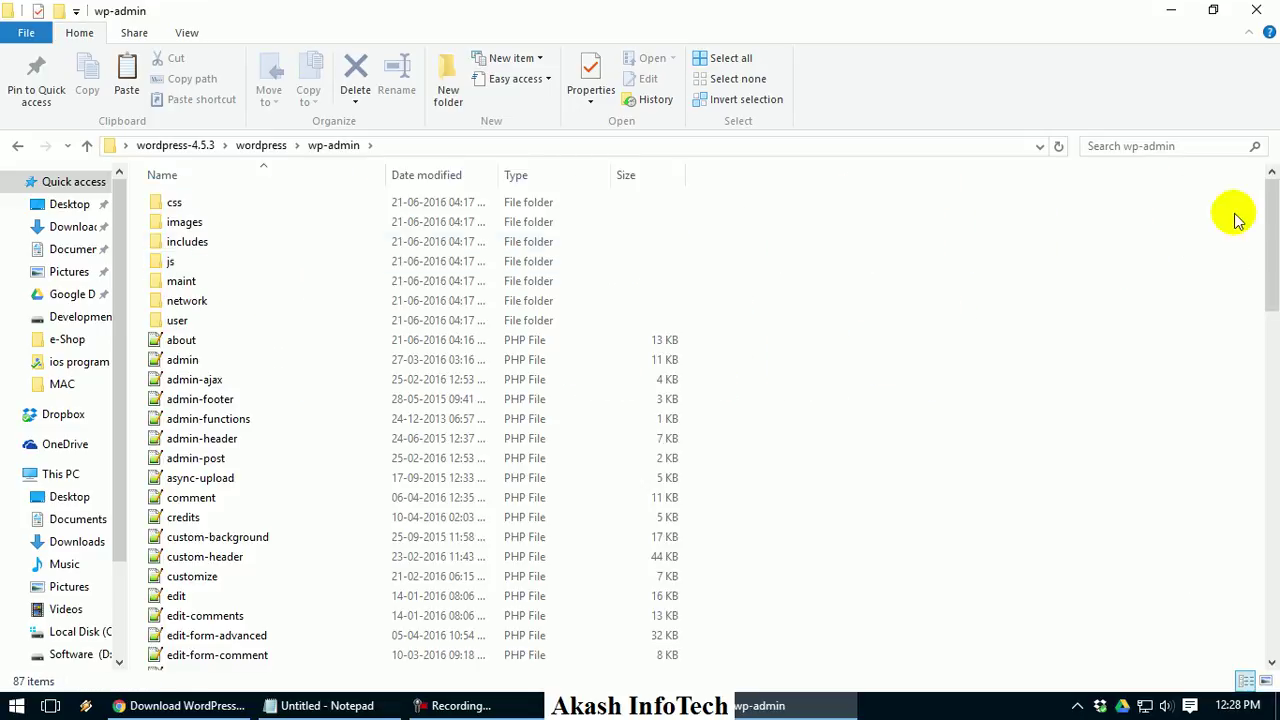
pyautogui.click(1174, 228)
pyautogui.click(1003, 249)
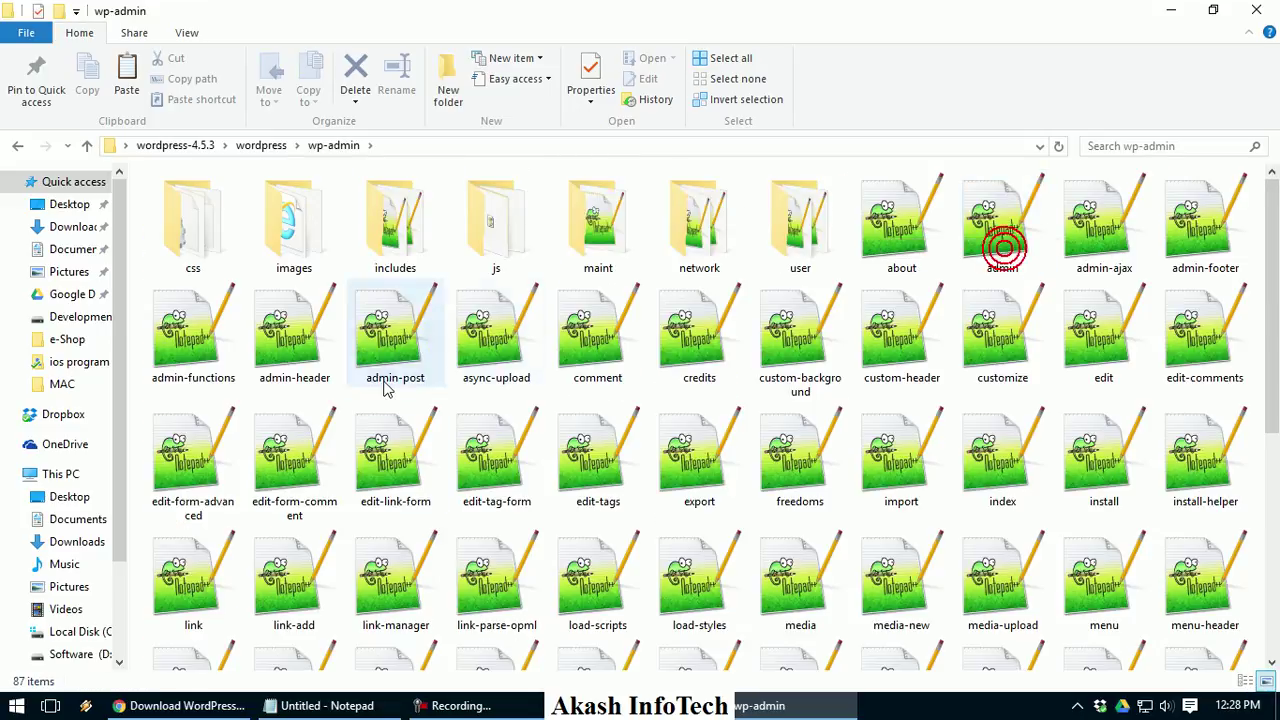
pyautogui.scroll(-5, 597, 357)
pyautogui.hotkey('alt', 'Up')
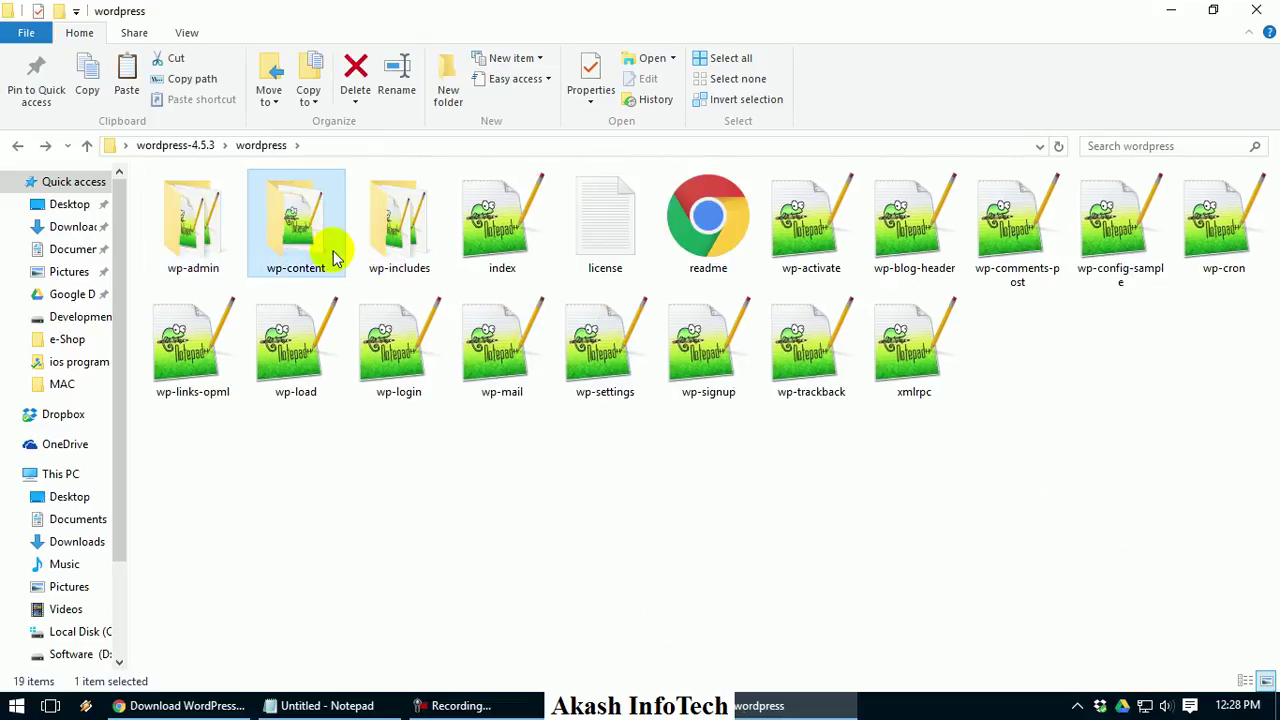
# Look through wp-content and wp-includes, then go back up to wordpress-4.5.3
pyautogui.doubleClick(331, 256)
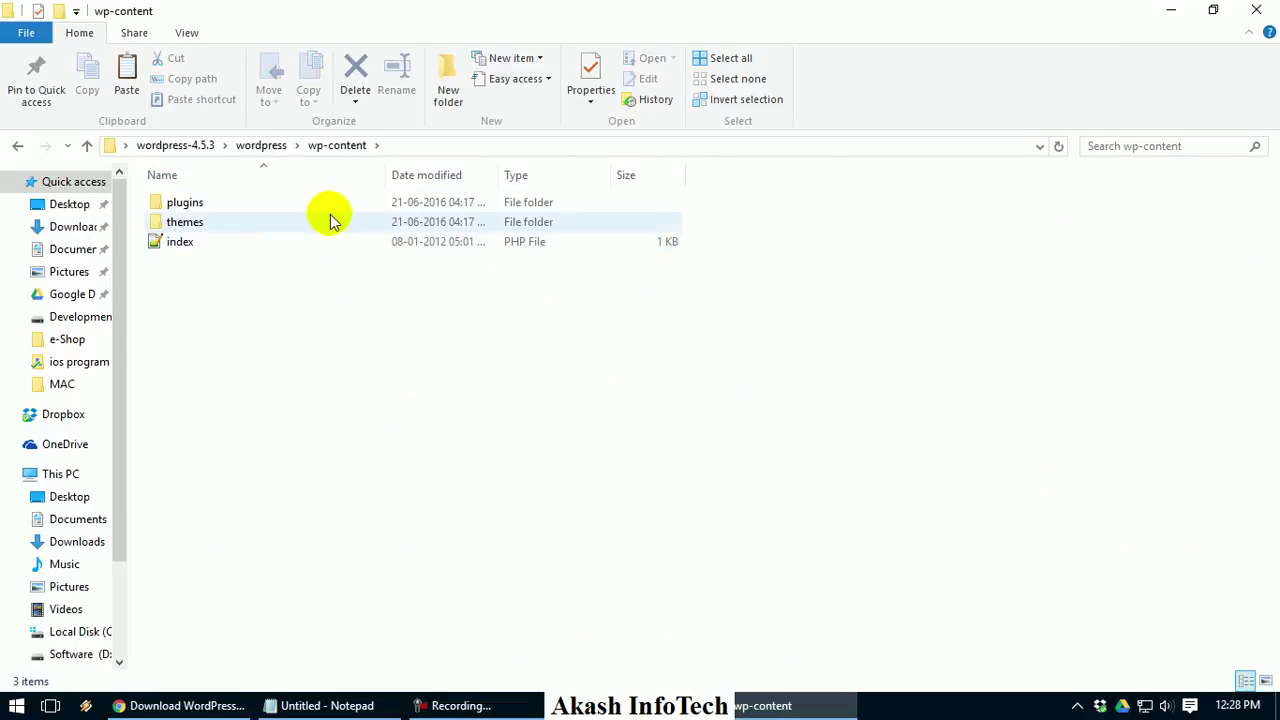
pyautogui.hotkey('alt', 'Up')
pyautogui.click(377, 218)
pyautogui.doubleClick(377, 218)
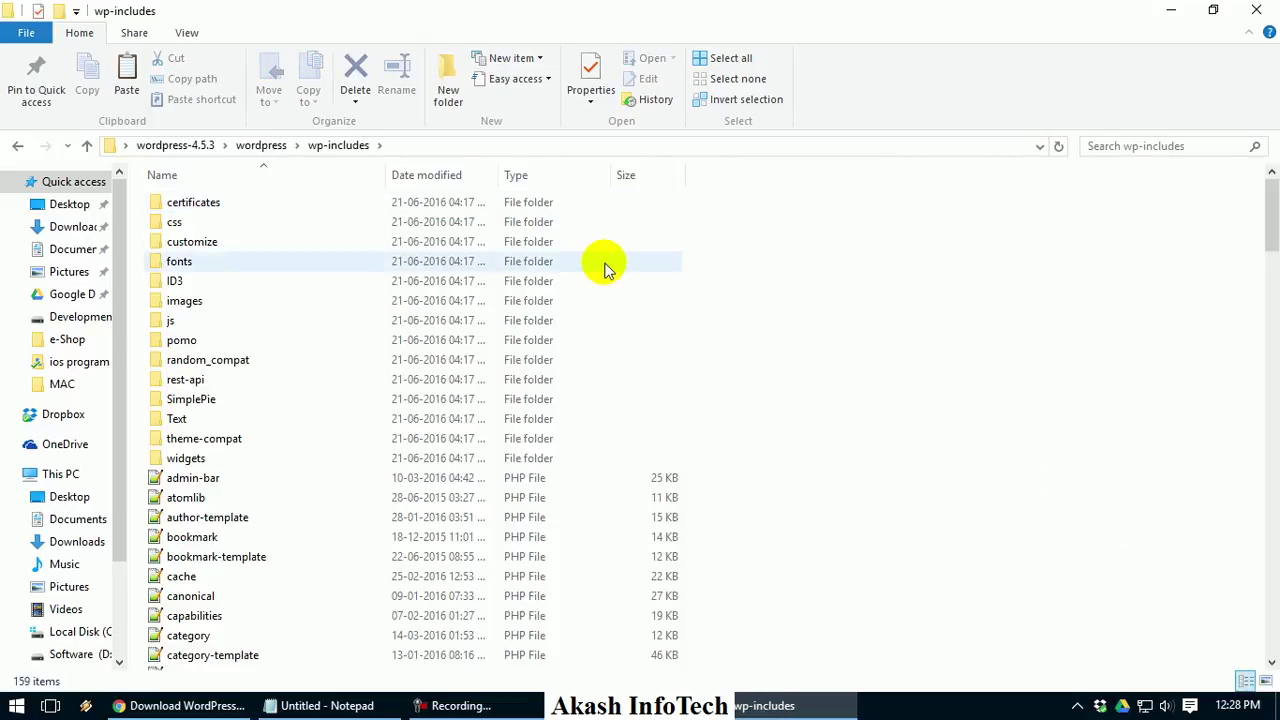
pyautogui.scroll(-8, 603, 266)
pyautogui.scroll(-20, 605, 268)
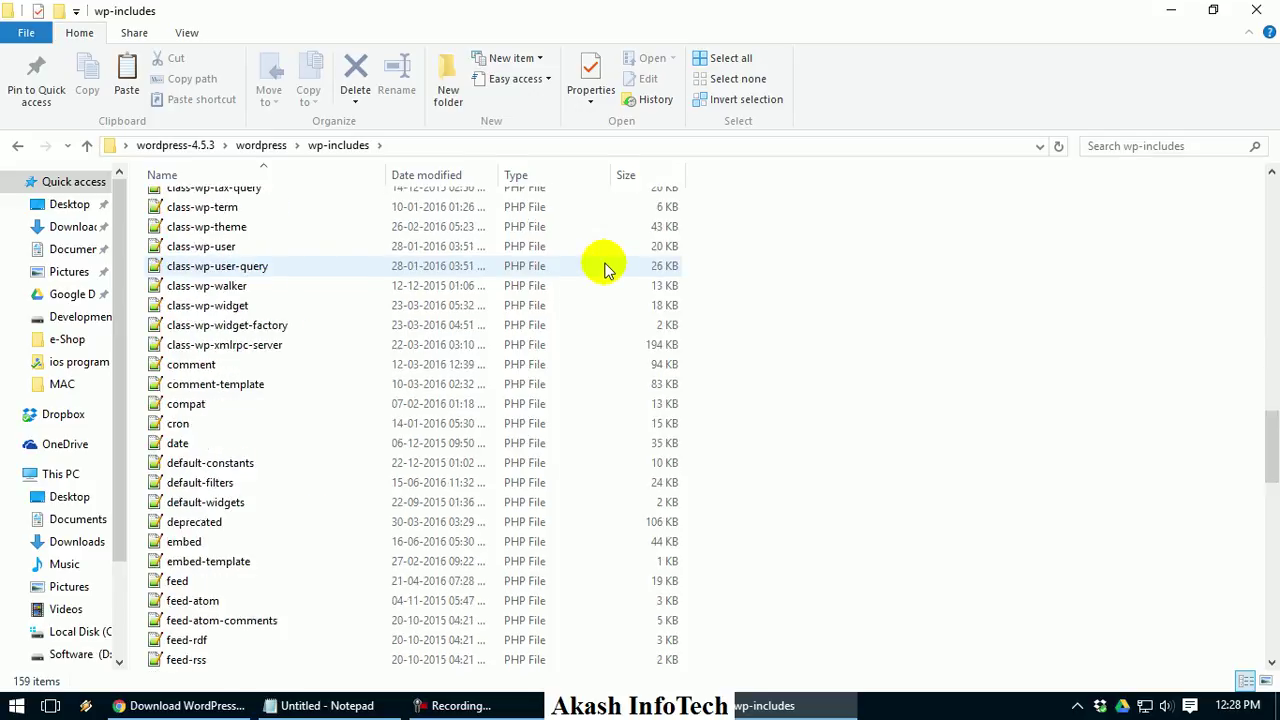
pyautogui.hotkey('alt', 'Up')
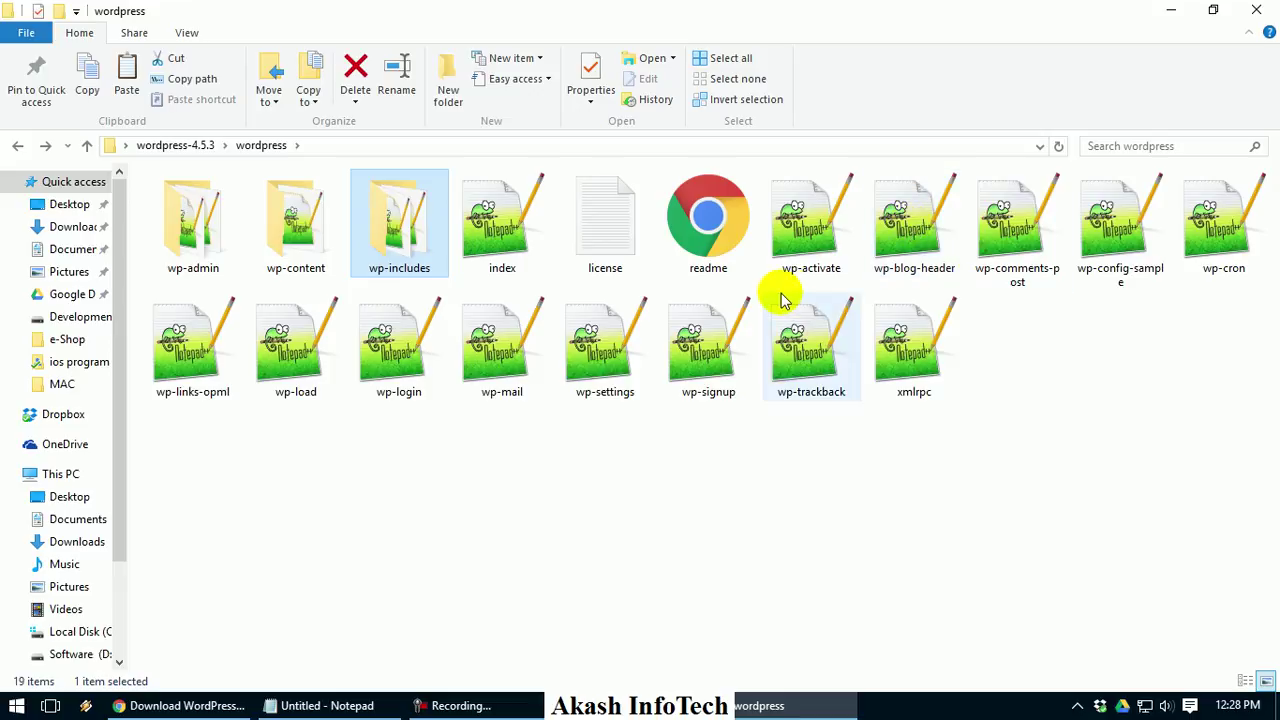
pyautogui.hotkey('alt', 'Up')
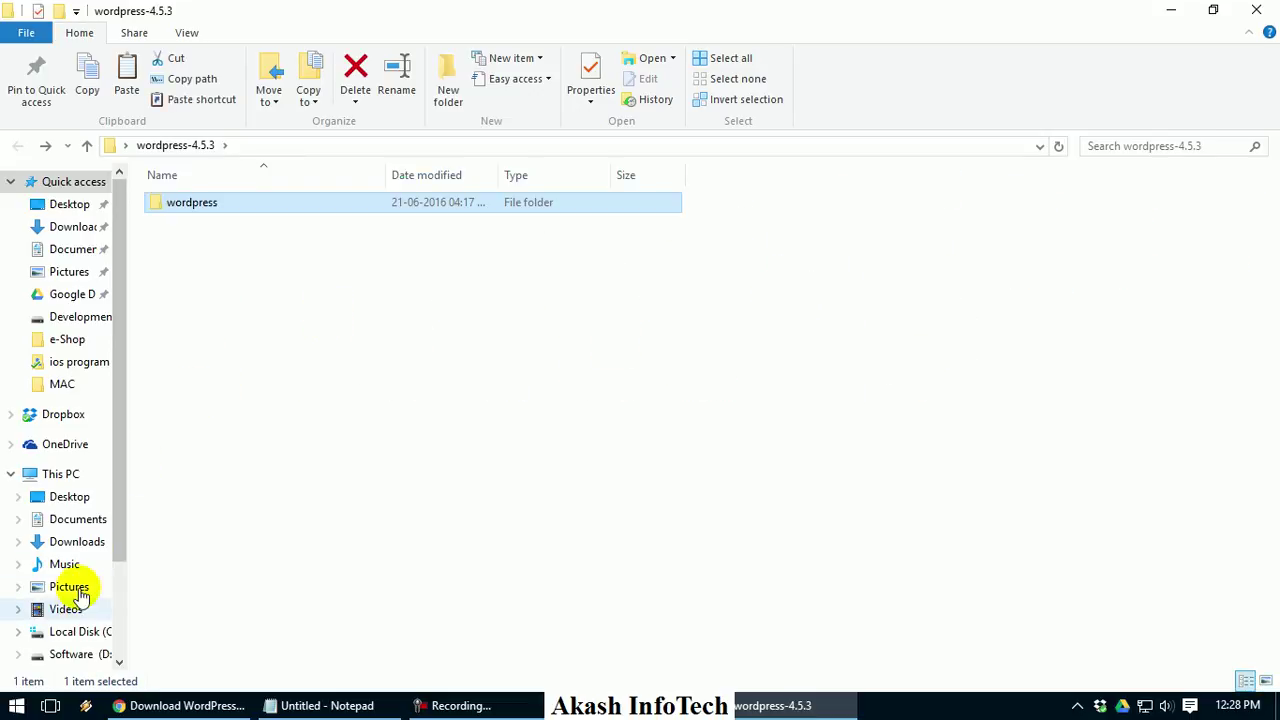
# Paste the wordpress folder (1,472 items) into C:\xampp\htdocs, then switch back to Chrome
pyautogui.click(74, 631)
pyautogui.doubleClick(226, 320)
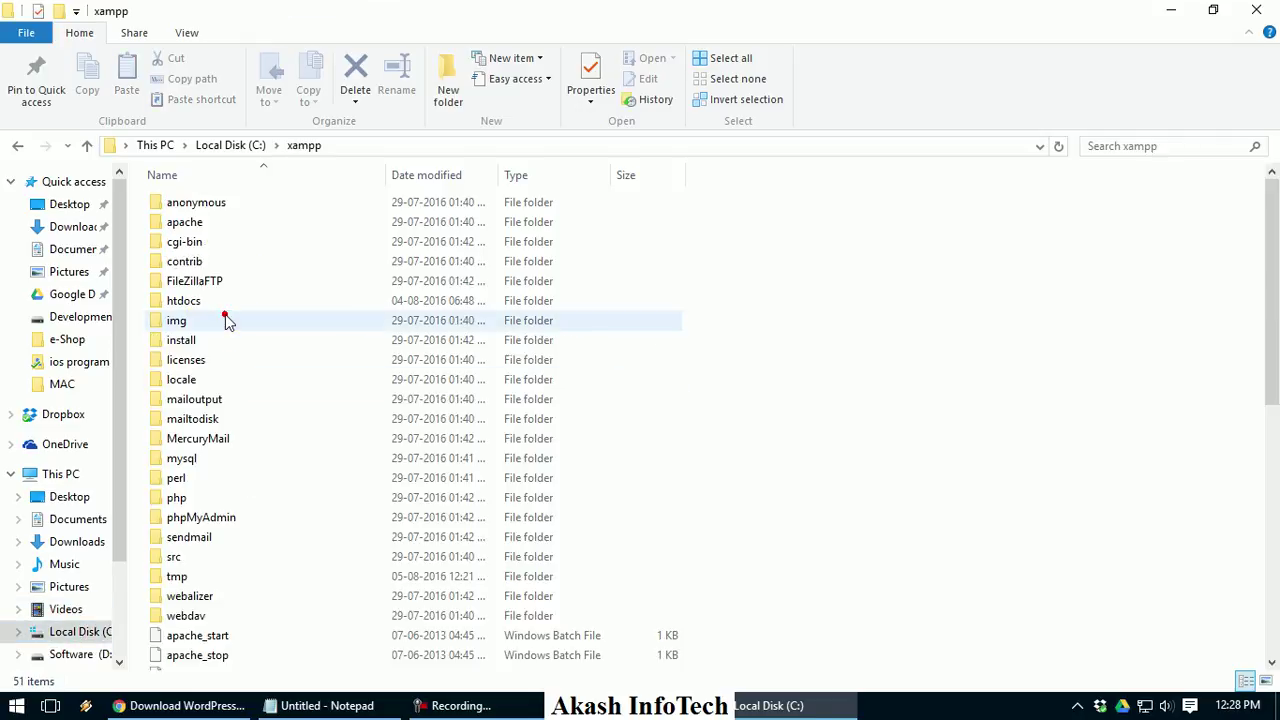
pyautogui.doubleClick(594, 295)
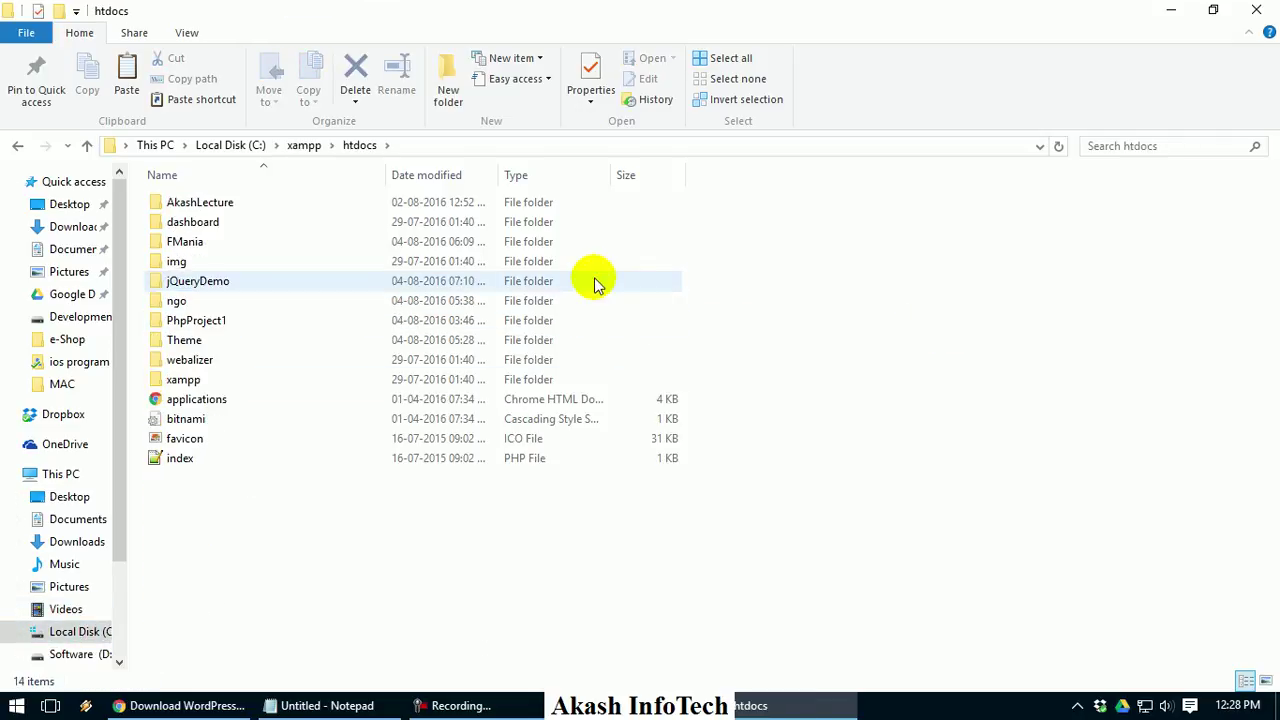
pyautogui.hotkey('ctrl', 'v')
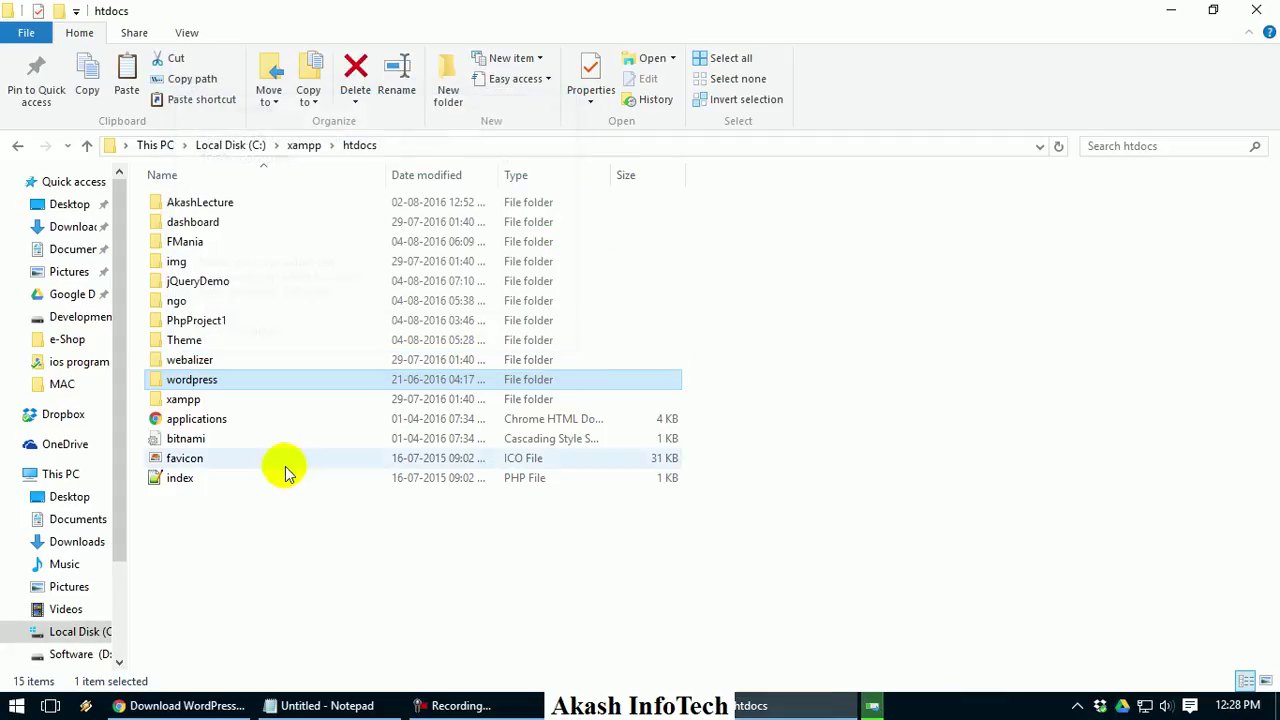
pyautogui.click(180, 705)
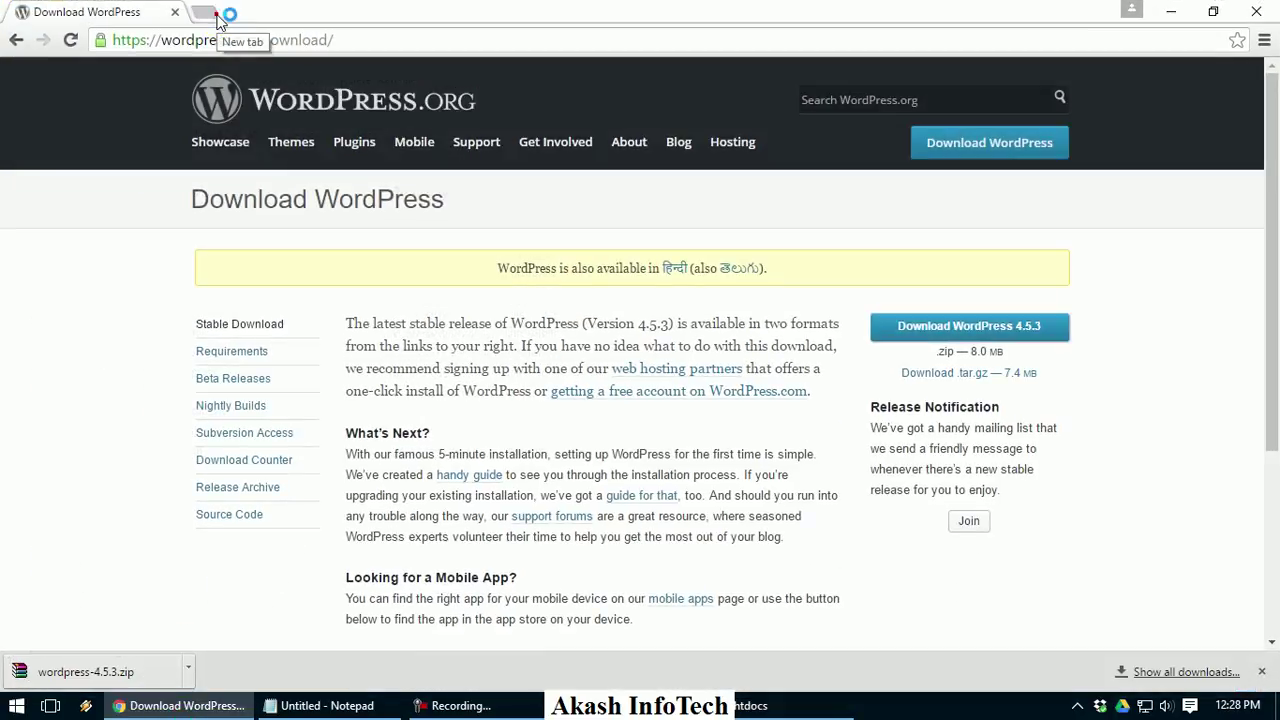
# Load localhost/wordpress in a new tab to reach the setup-config.php language list
pyautogui.click(218, 20)
pyautogui.write('loca')
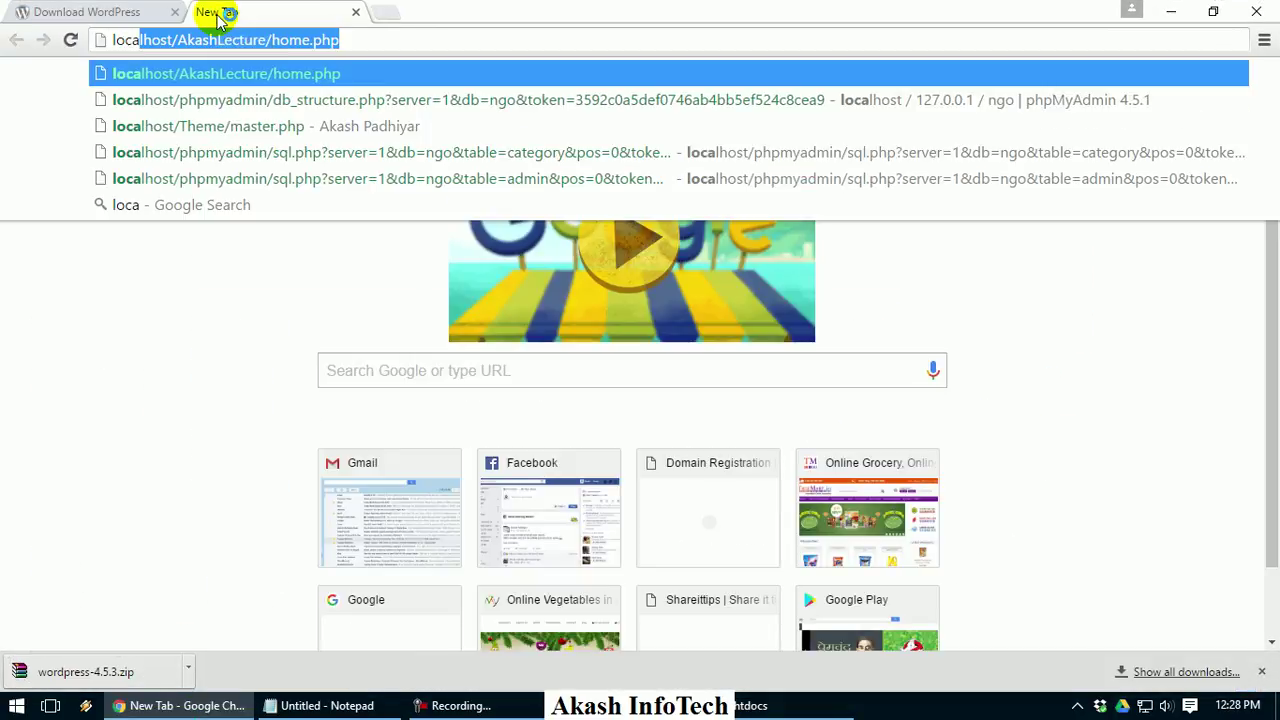
pyautogui.write('lhost/AkashLecture/ho')
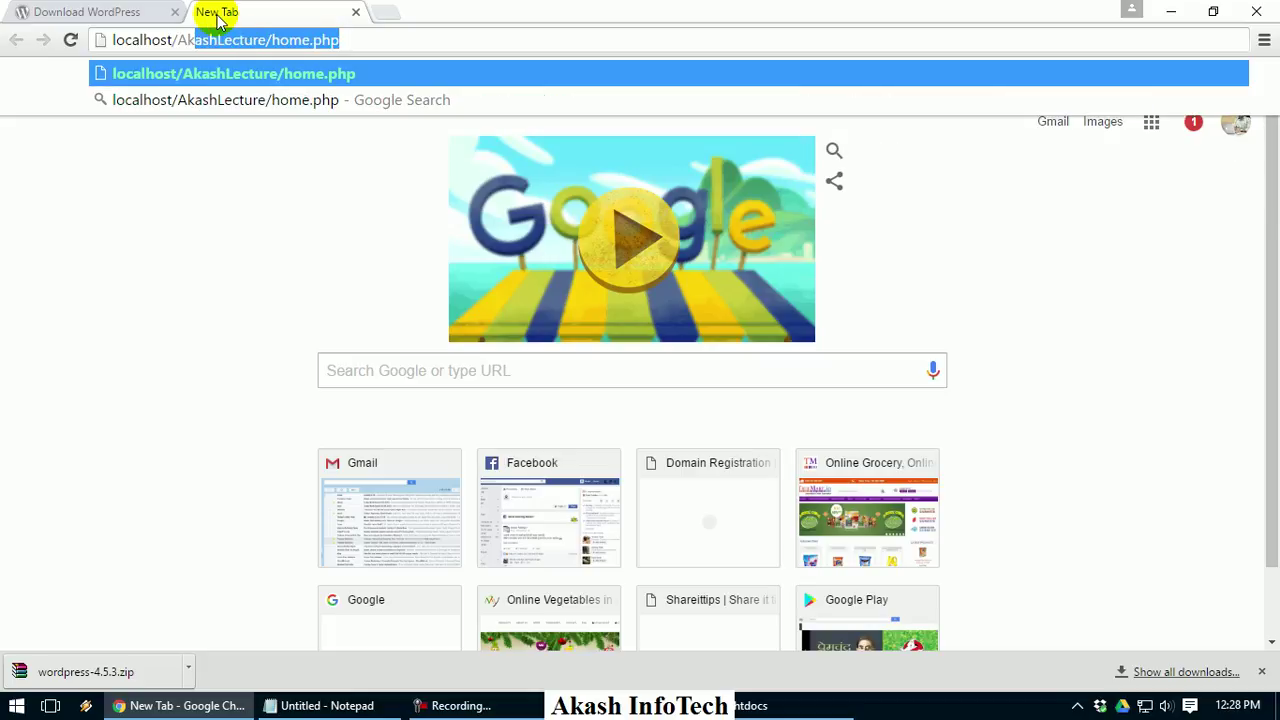
pyautogui.write('wordpress')
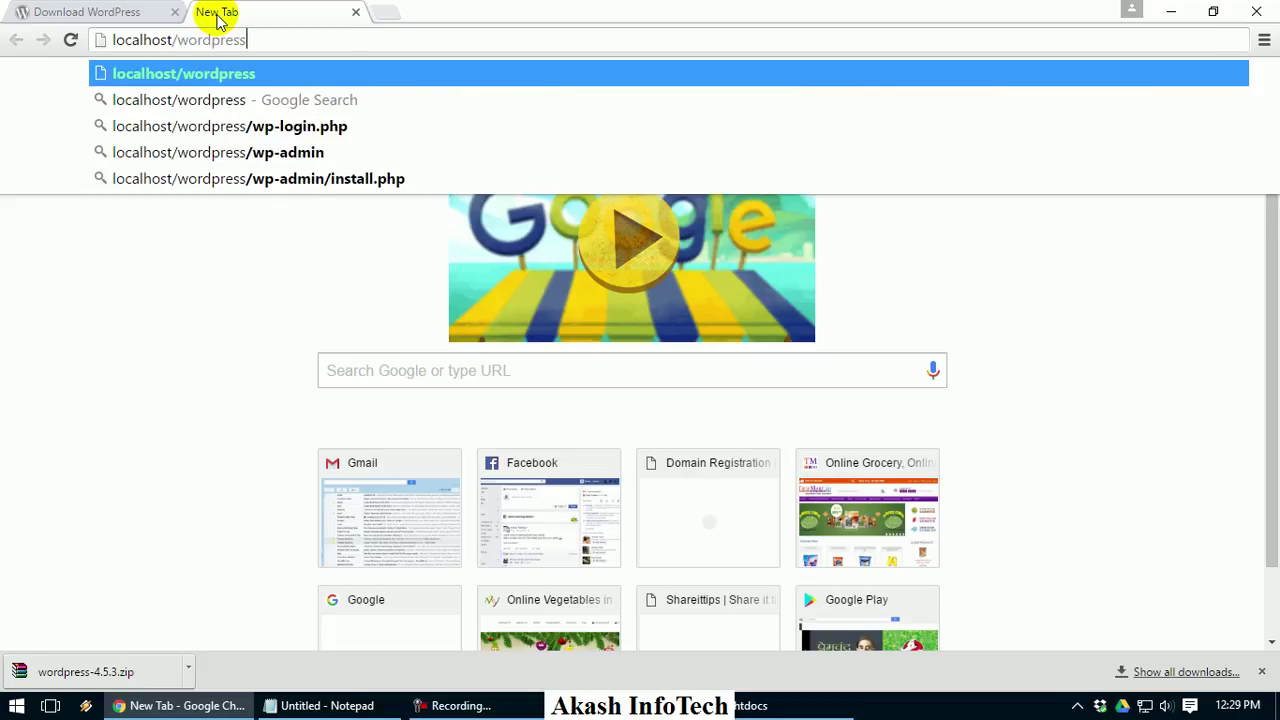
pyautogui.press('Return')
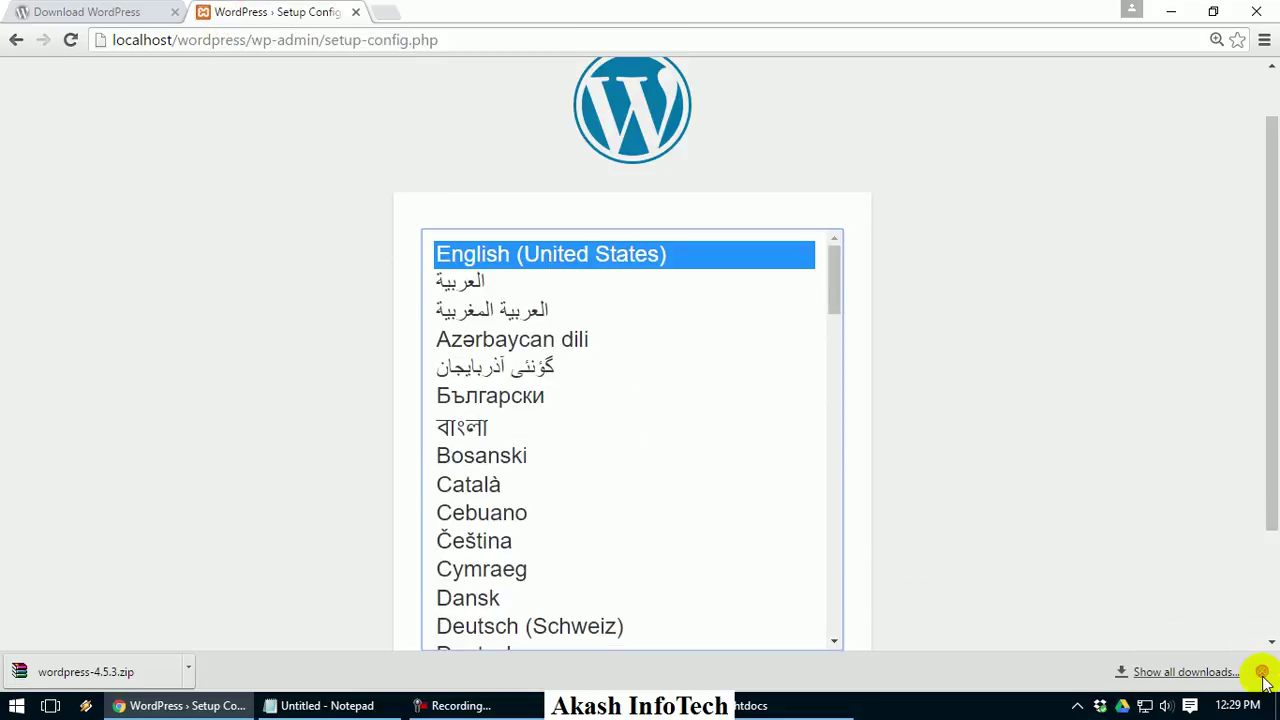
# Close the Download WordPress tab and scroll the setup page down to Continue
pyautogui.click(175, 12)
pyautogui.scroll(-3, 210, 105)
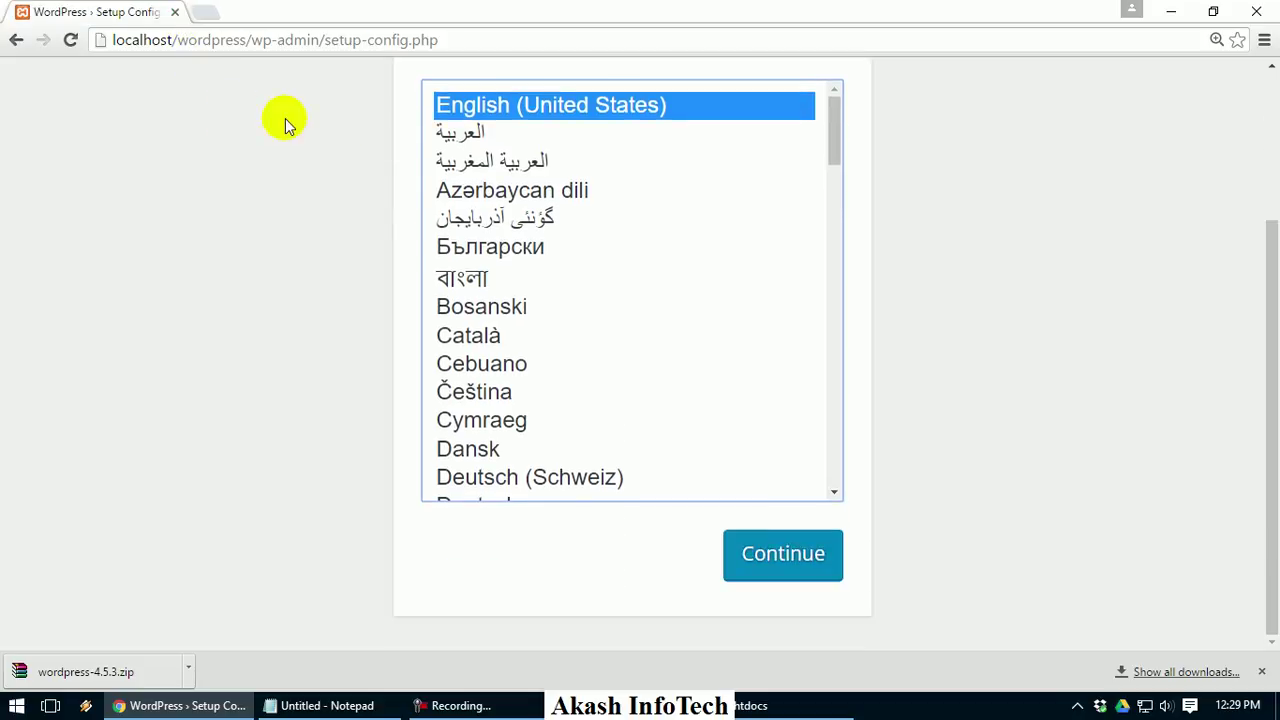
pyautogui.moveTo(836, 120); pyautogui.dragTo(797, 108)
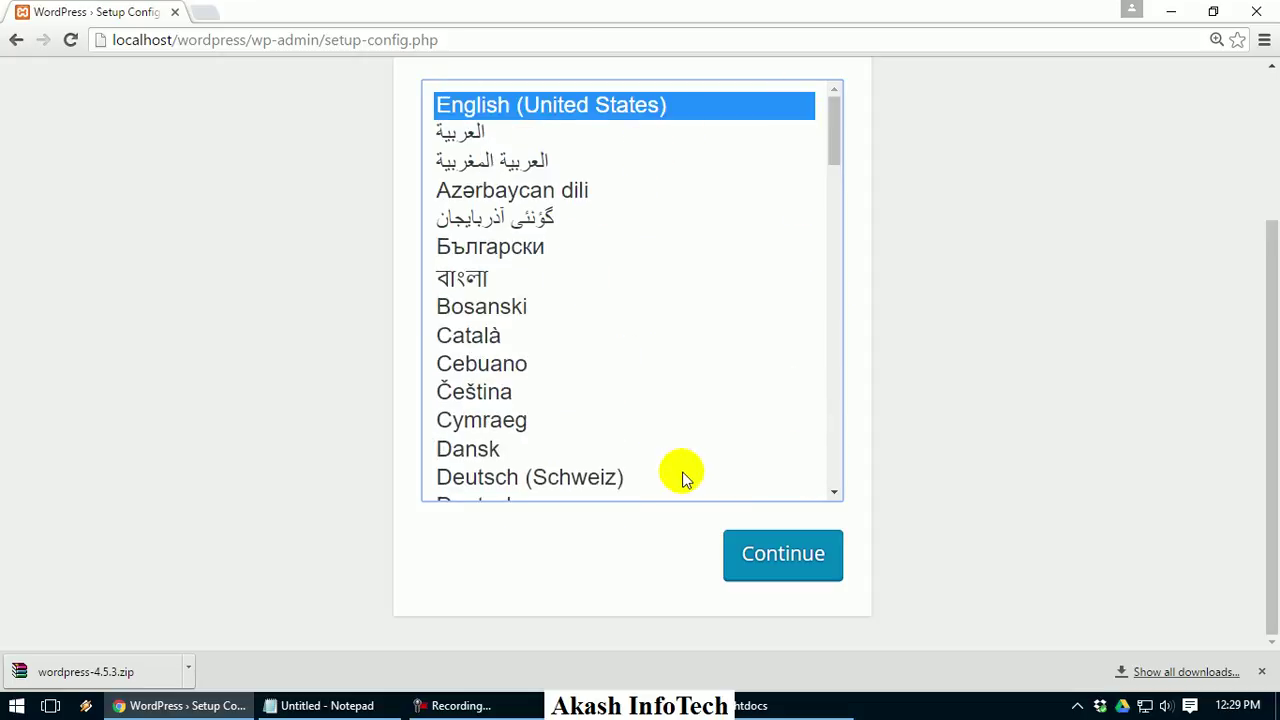
# Continue with English (United States) and zoom the welcome page out with Ctrl+minus
pyautogui.click(757, 560)
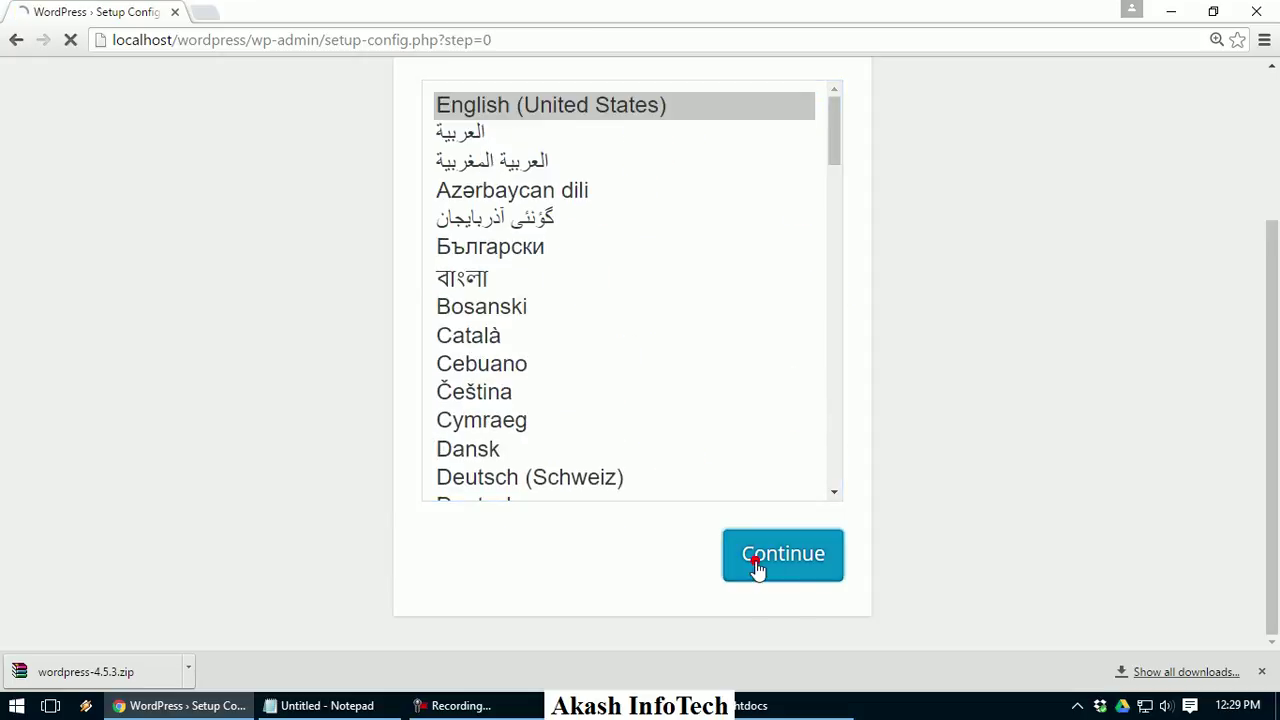
pyautogui.scroll(-1, 615, 425)
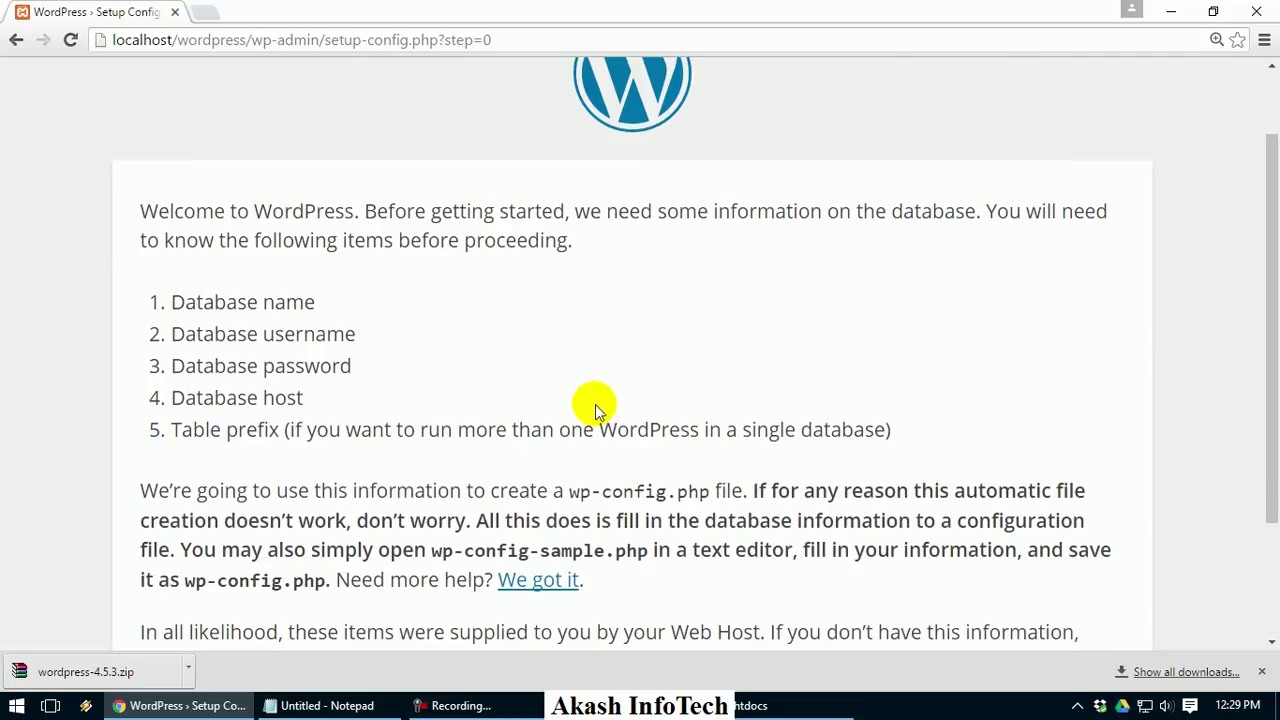
pyautogui.hotkey('ctrl', '-')
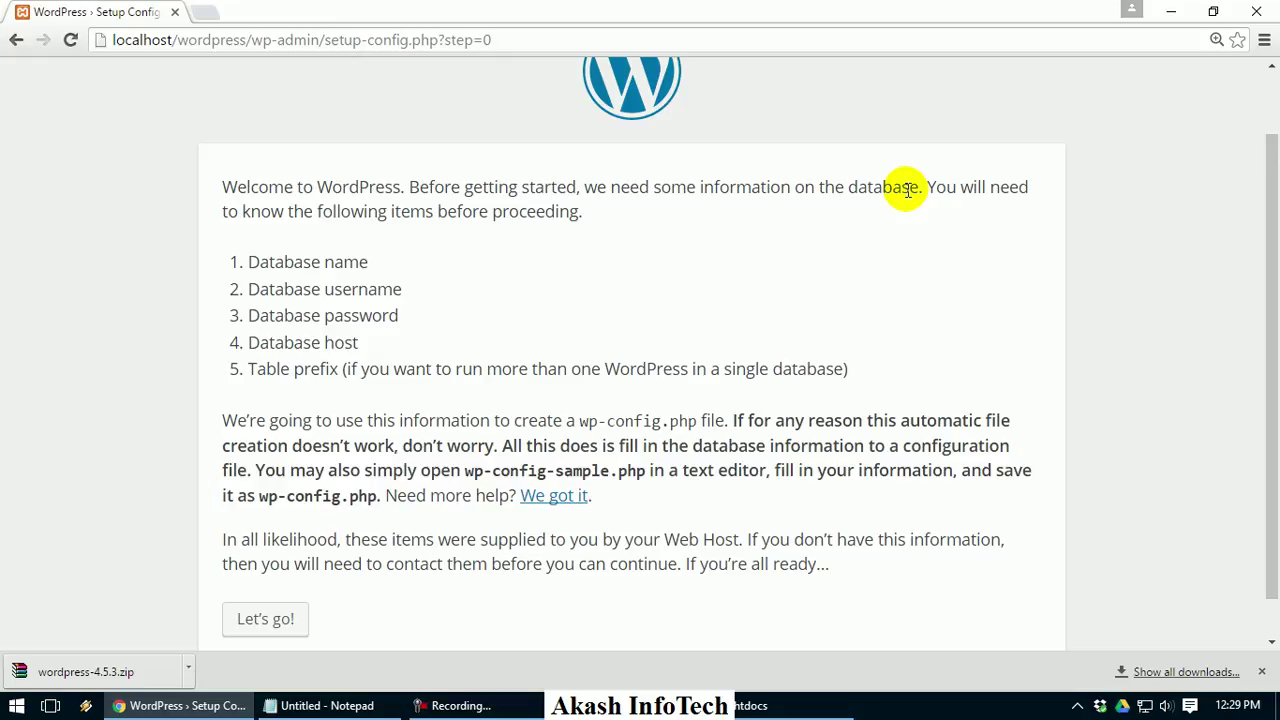
# Open phpMyAdmin at localhost/phpmyadmin in a new tab
pyautogui.click(222, 8)
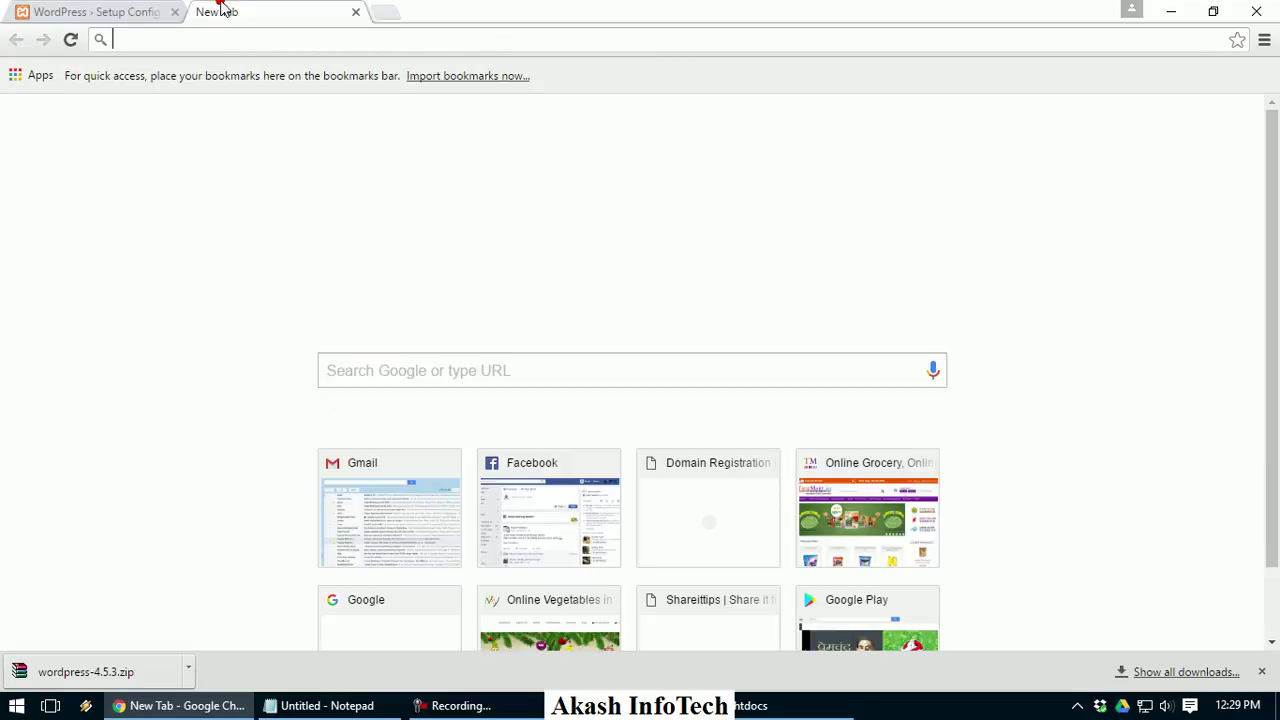
pyautogui.write('localhost/AkashLecture/home.php')
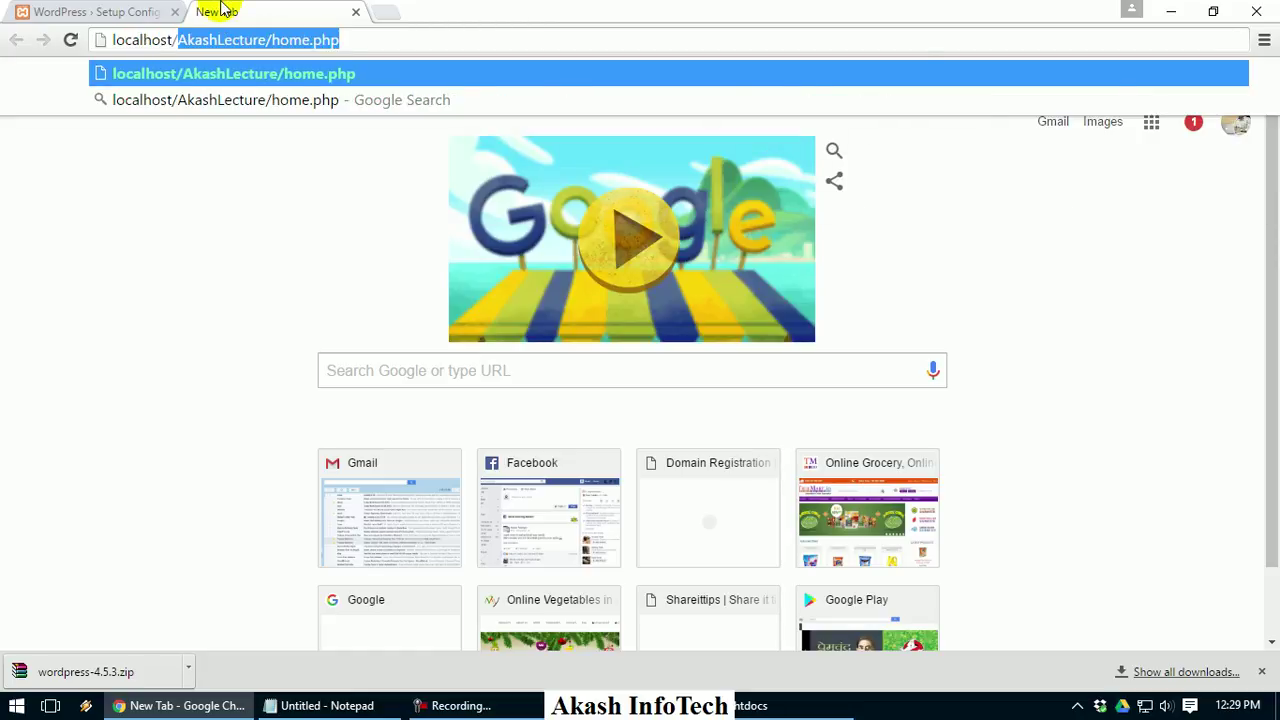
pyautogui.write('hp')
pyautogui.press('Down')
pyautogui.press('Down')
pyautogui.press('Down')
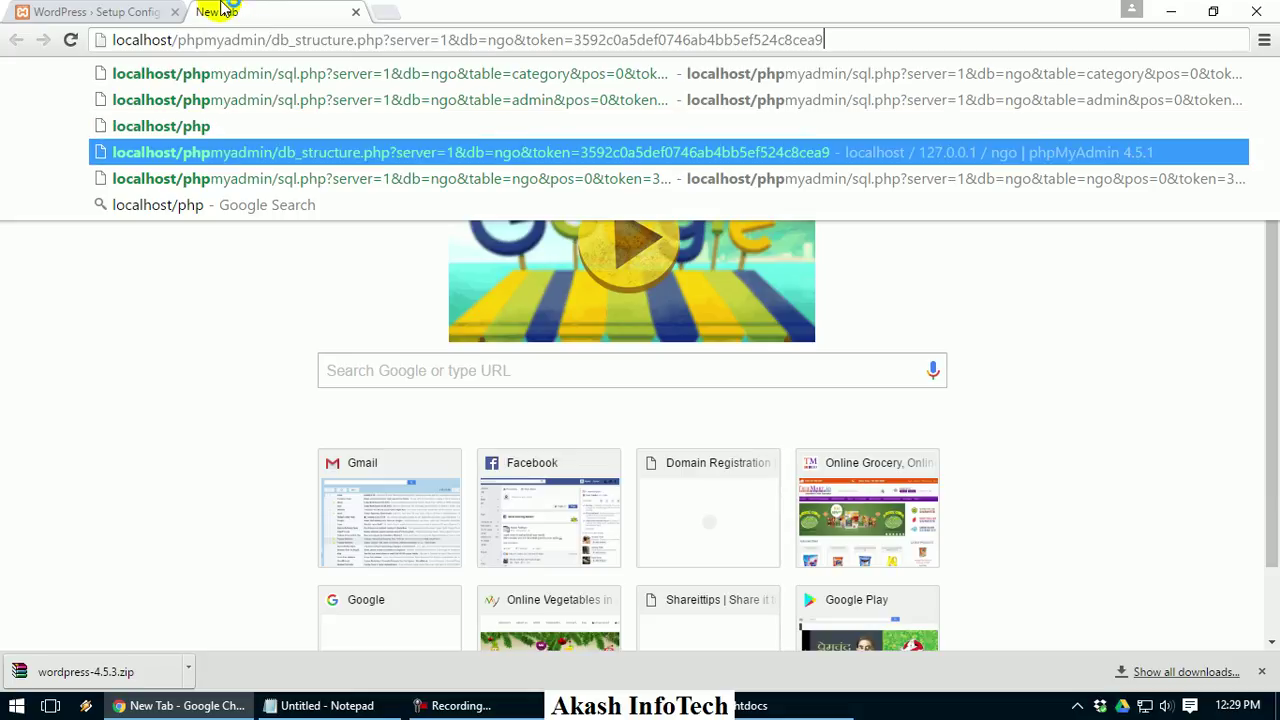
pyautogui.press('Return')
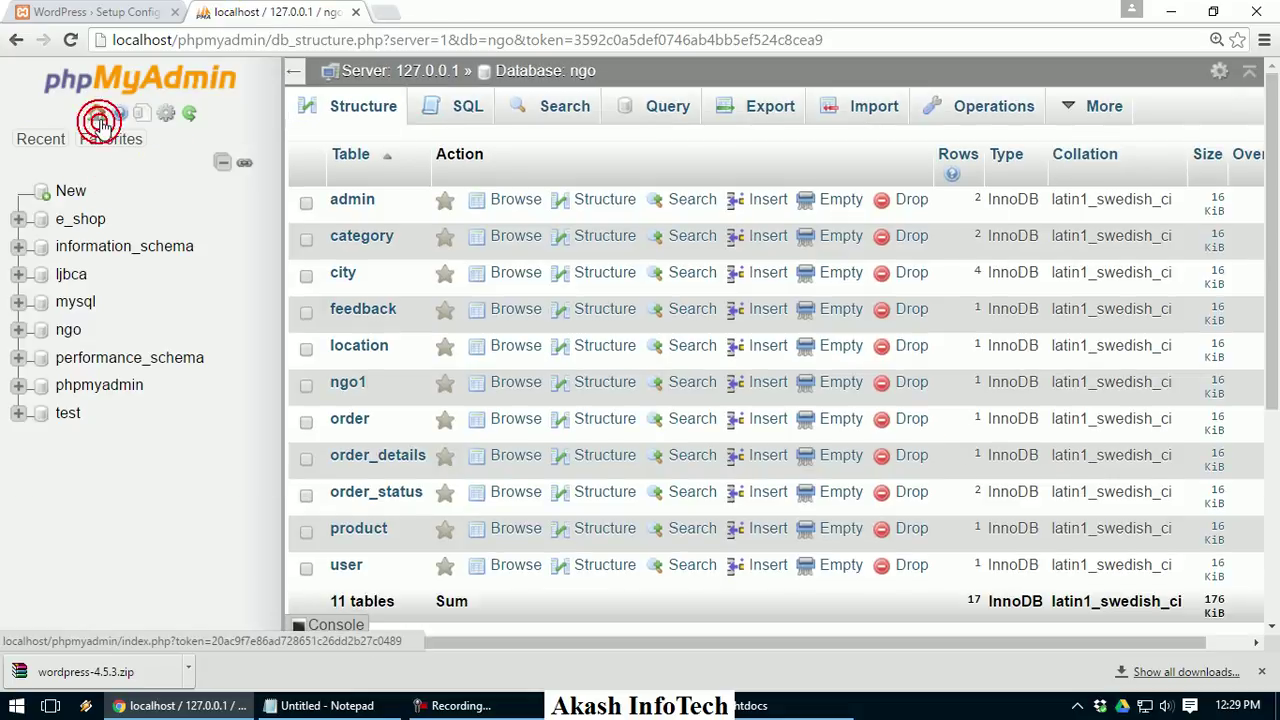
# Create an empty database named wordpress under Databases, then return to the setup tab
pyautogui.click(96, 112)
pyautogui.click(366, 107)
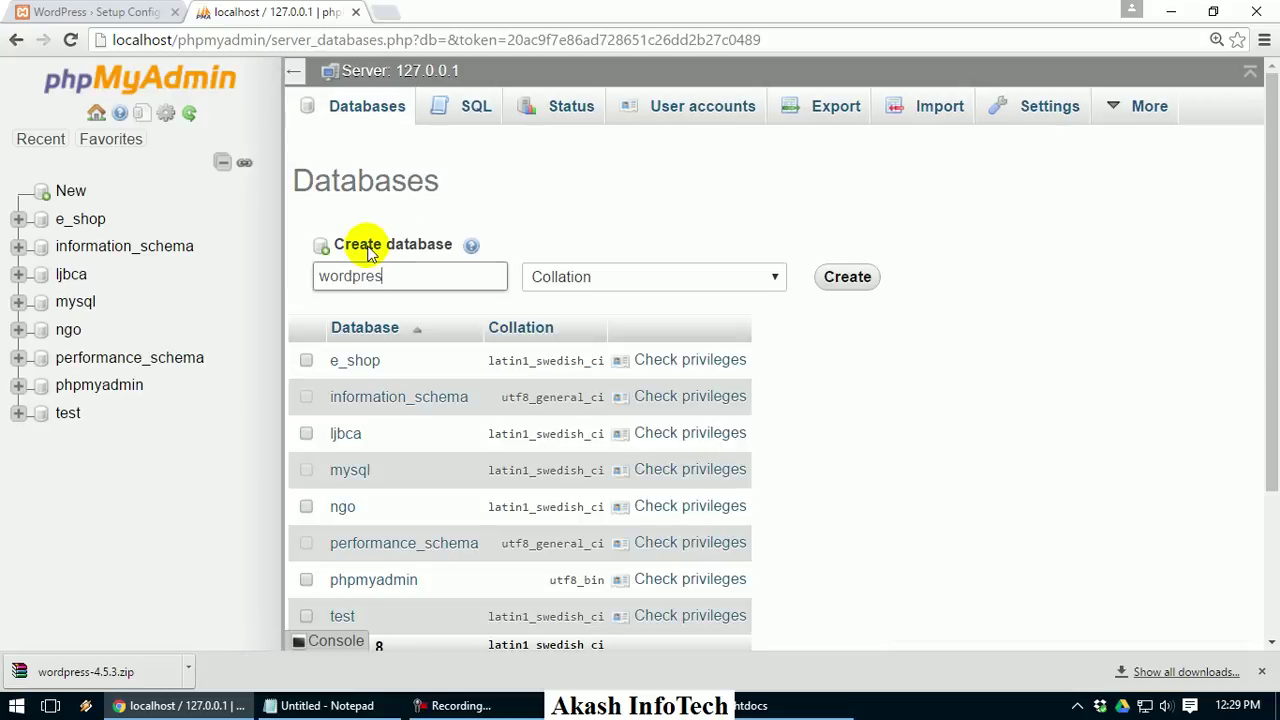
pyautogui.write('wordpress')
pyautogui.press('Return')
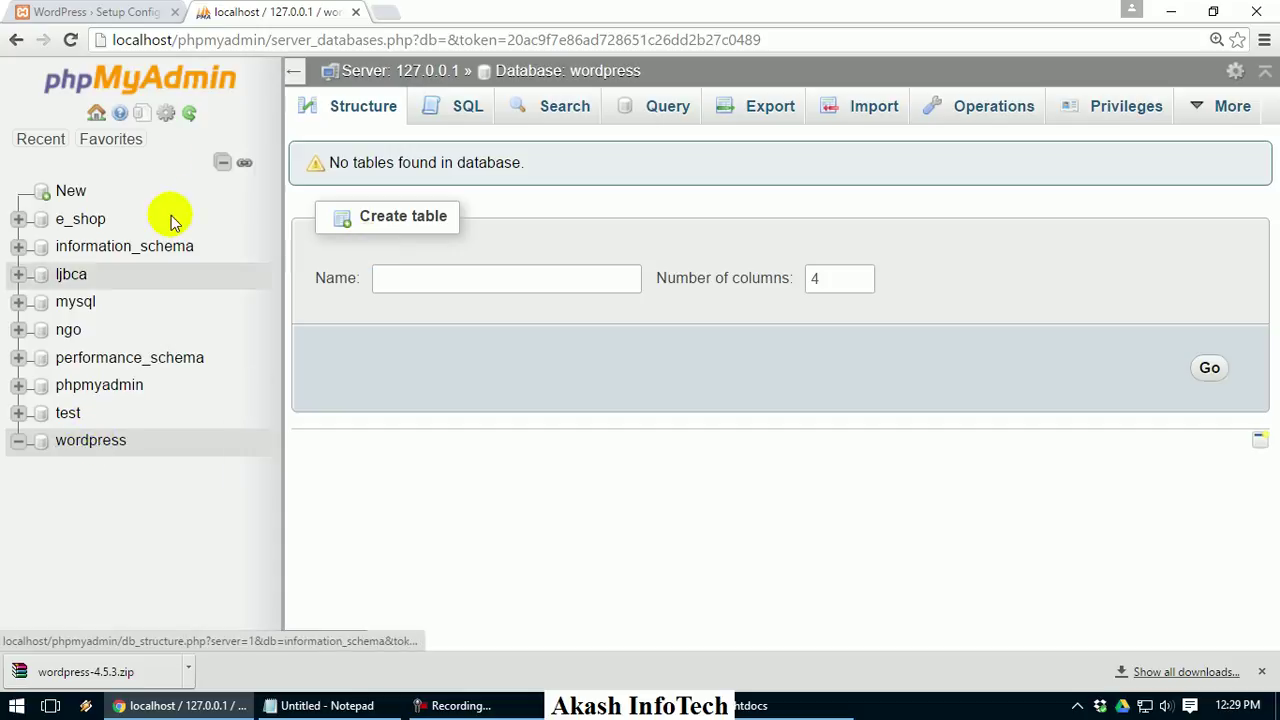
pyautogui.click(122, 10)
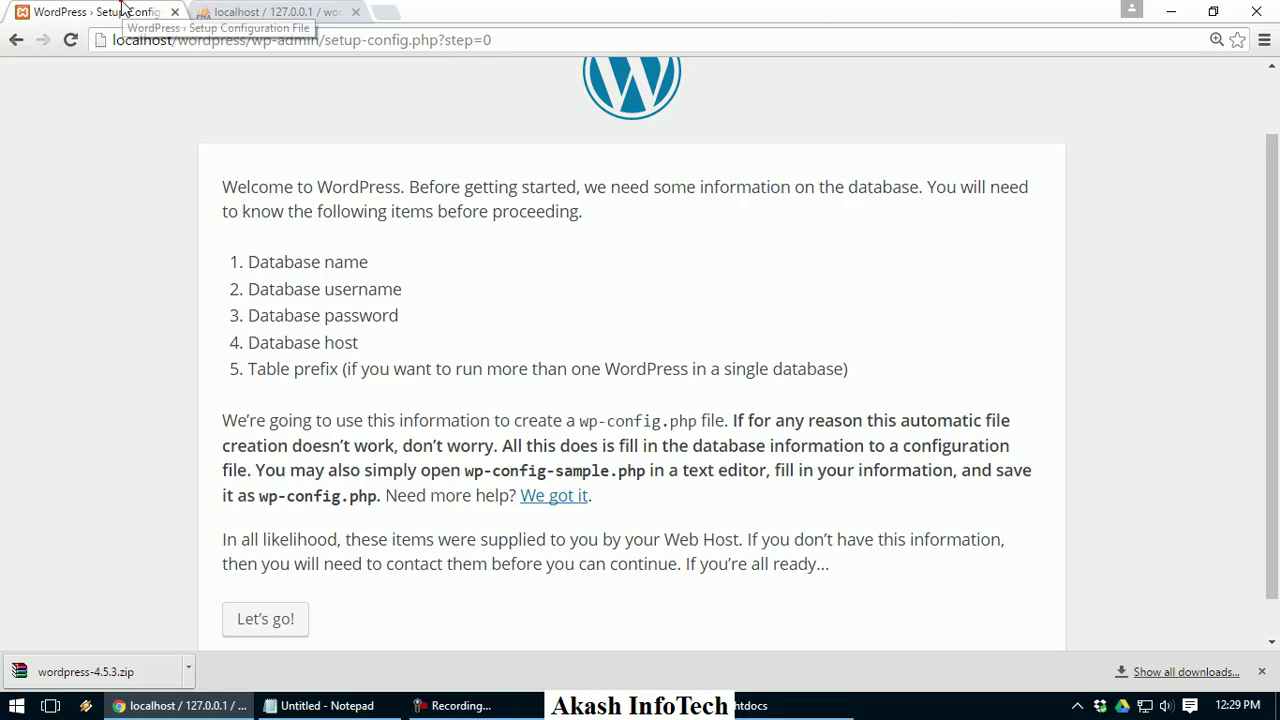
# Submit database wordpress, username root, a blank password, host localhost and prefix wp_
pyautogui.click(290, 622)
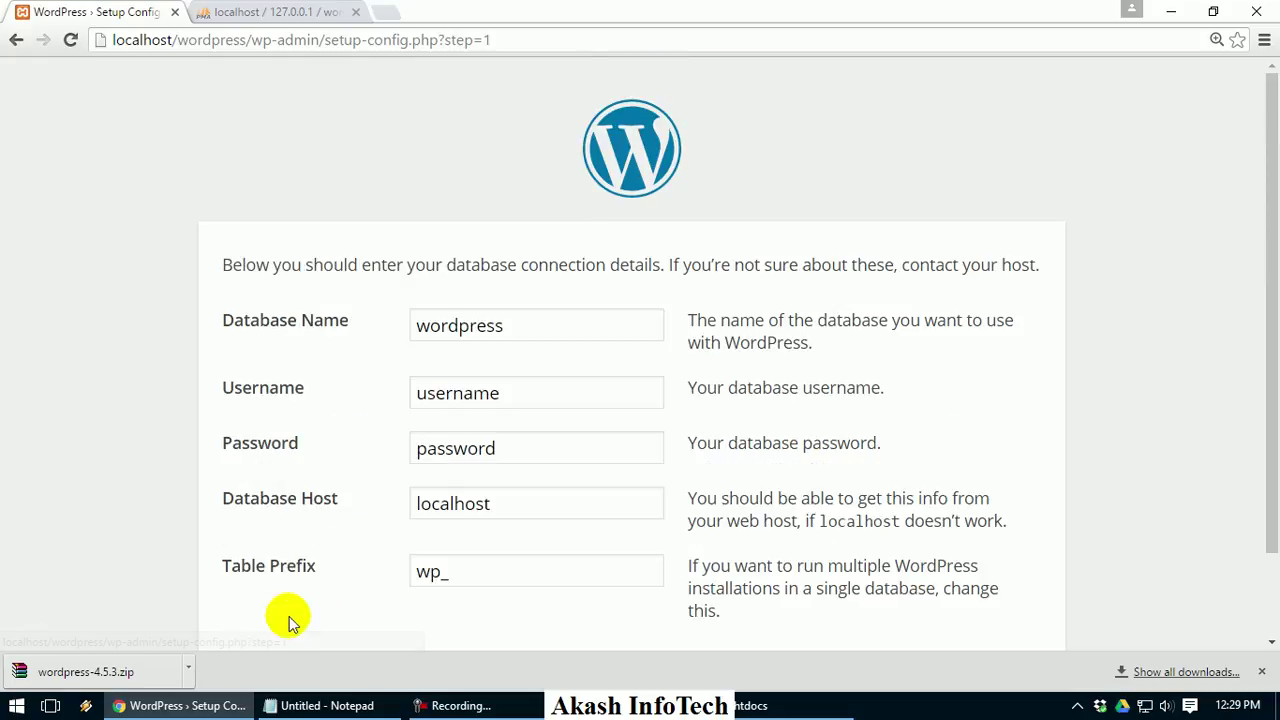
pyautogui.doubleClick(543, 397)
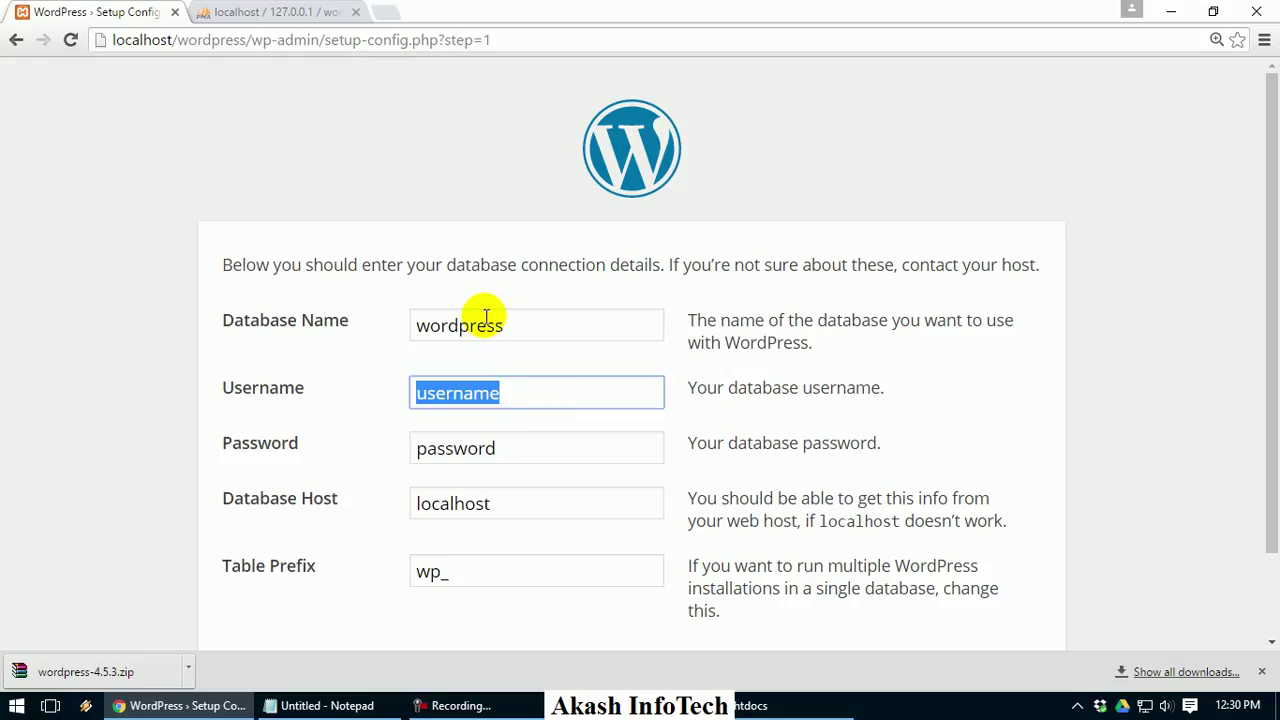
pyautogui.write('ro')
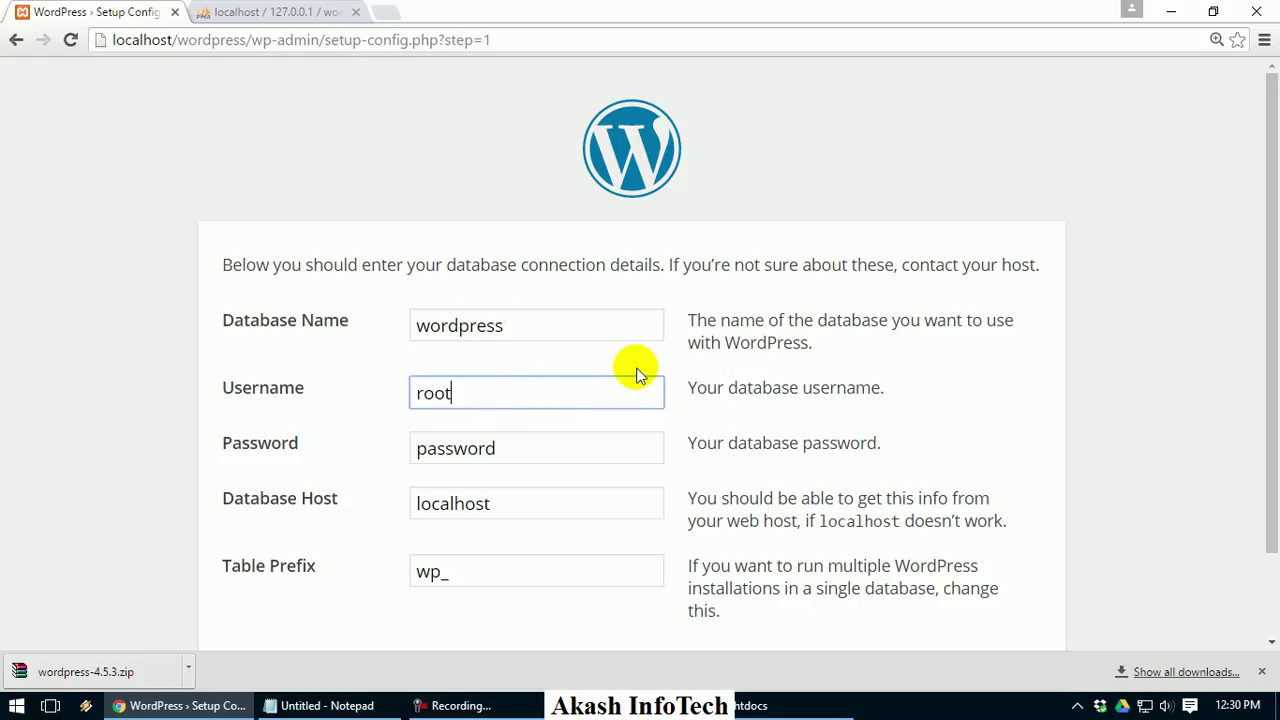
pyautogui.write('ot')
pyautogui.press('Tab')
pyautogui.press('BackSpace')
pyautogui.press('Tab')
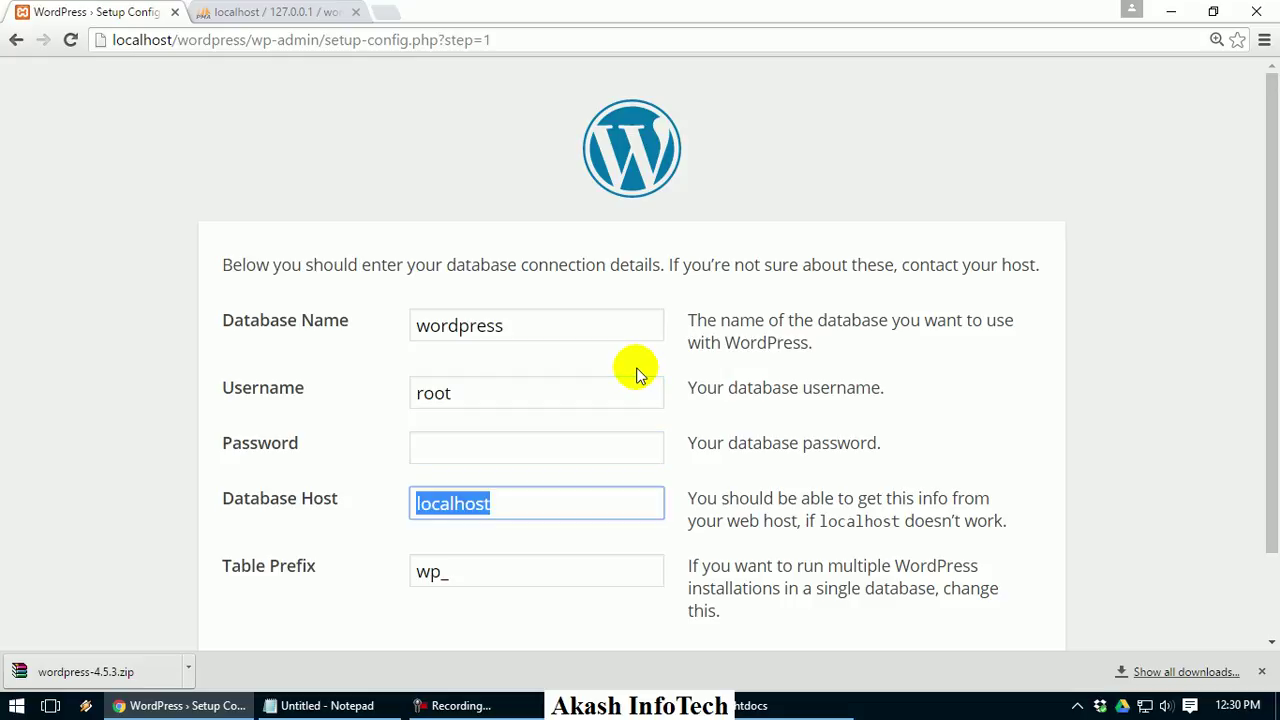
pyautogui.click(276, 11)
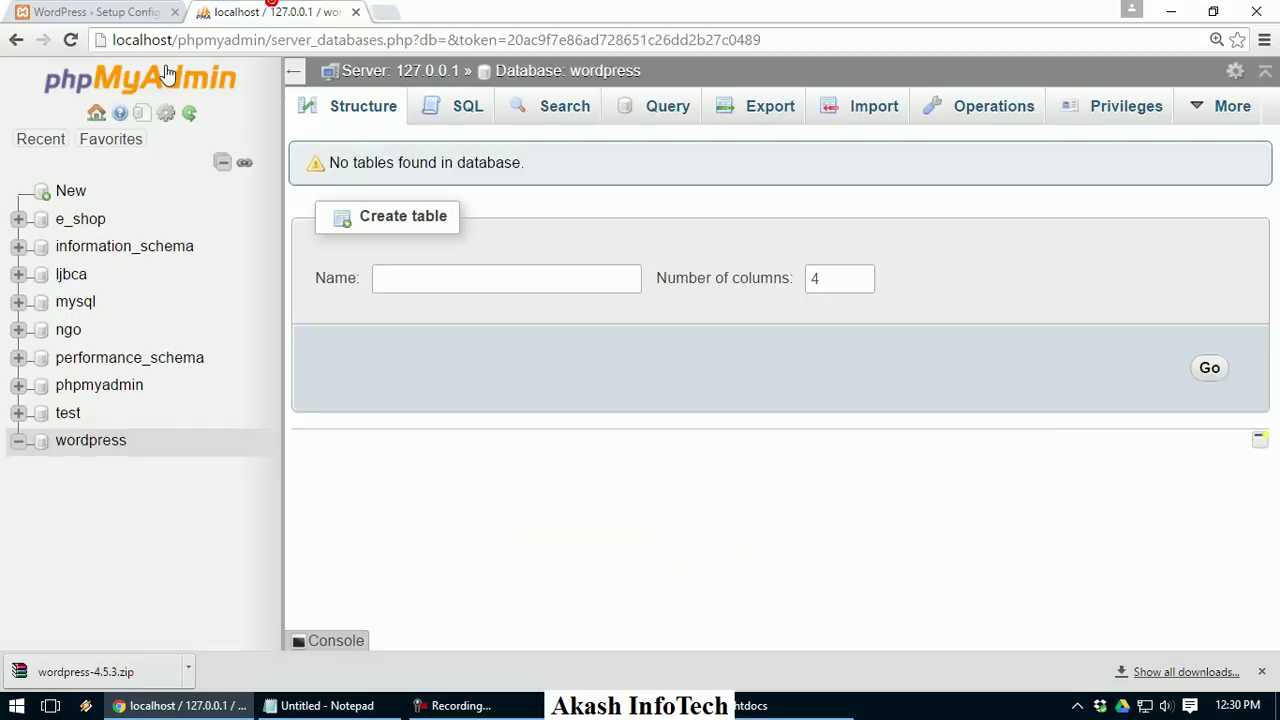
pyautogui.click(147, 9)
pyautogui.scroll(-1, 301, 428)
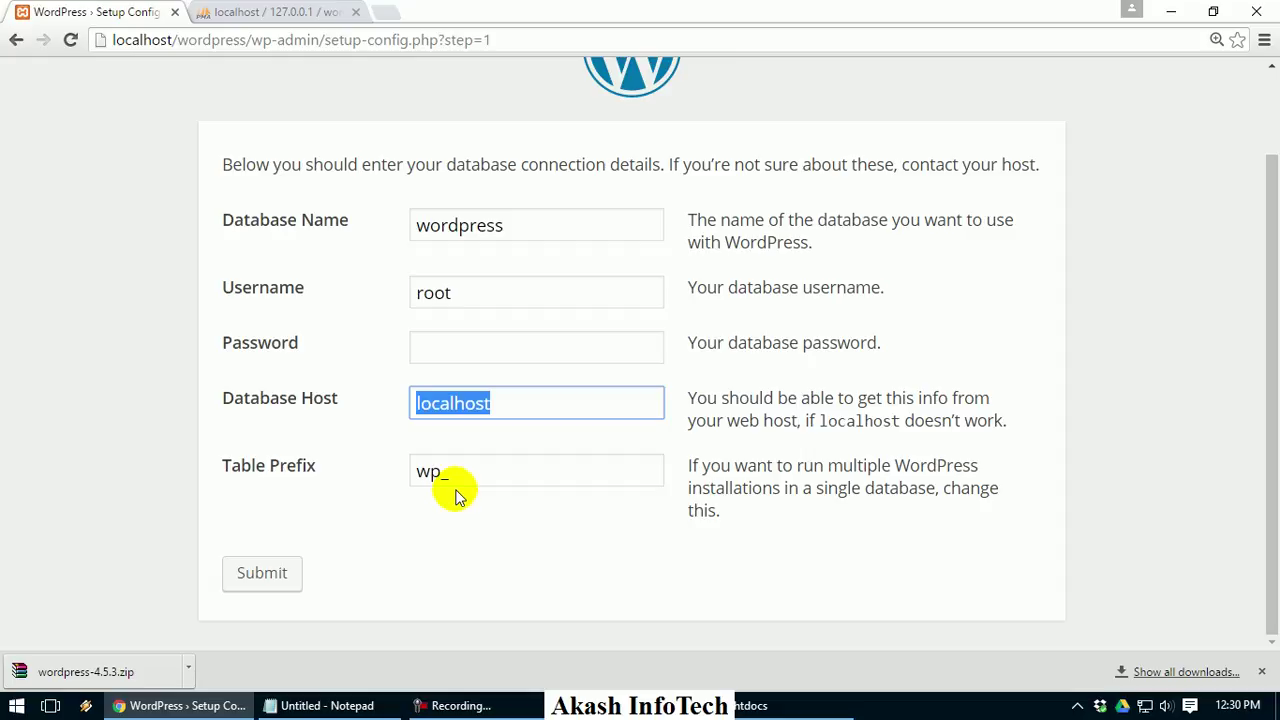
pyautogui.click(255, 568)
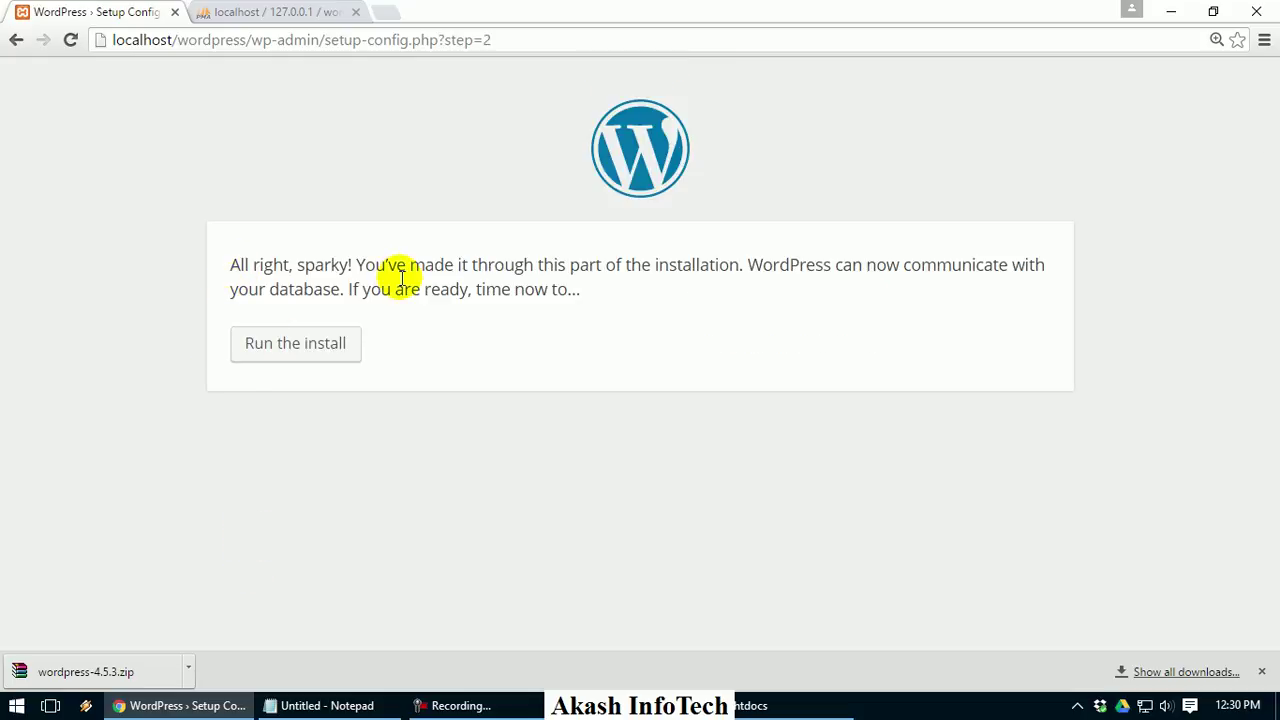
# Start the install and enter the site title 'r' and the admin username
pyautogui.click(335, 348)
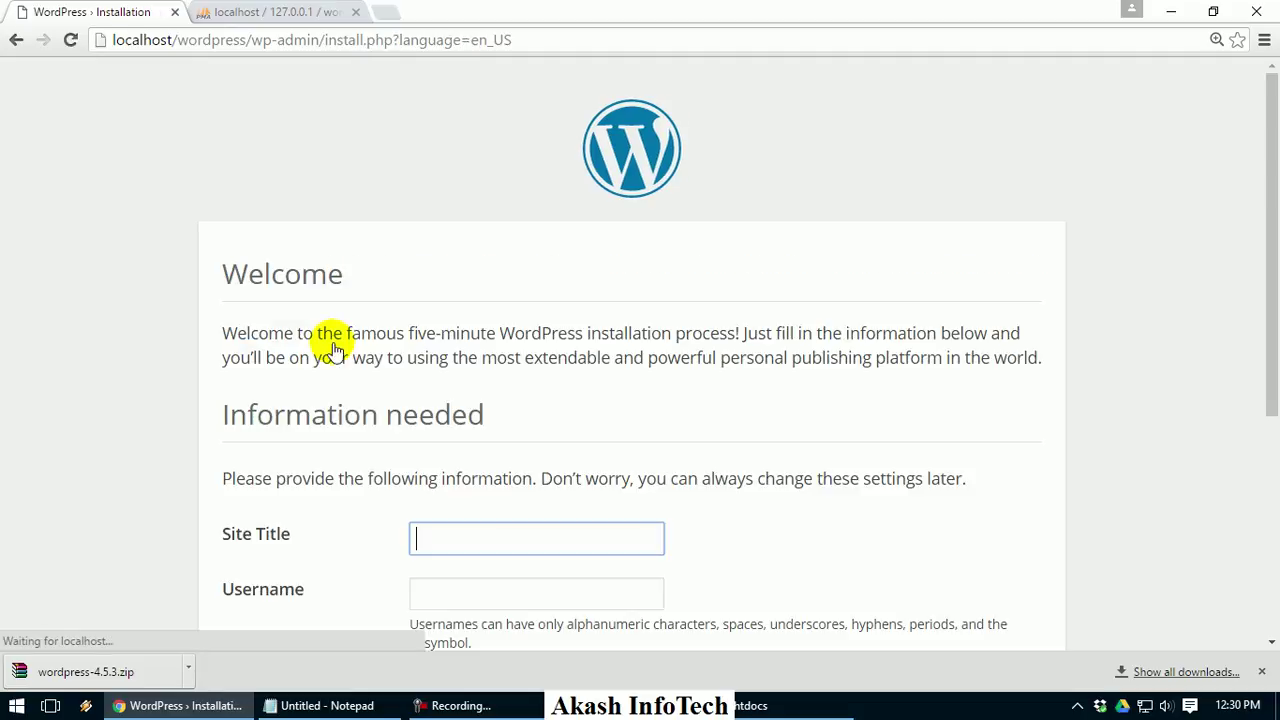
pyautogui.scroll(-2, 333, 345)
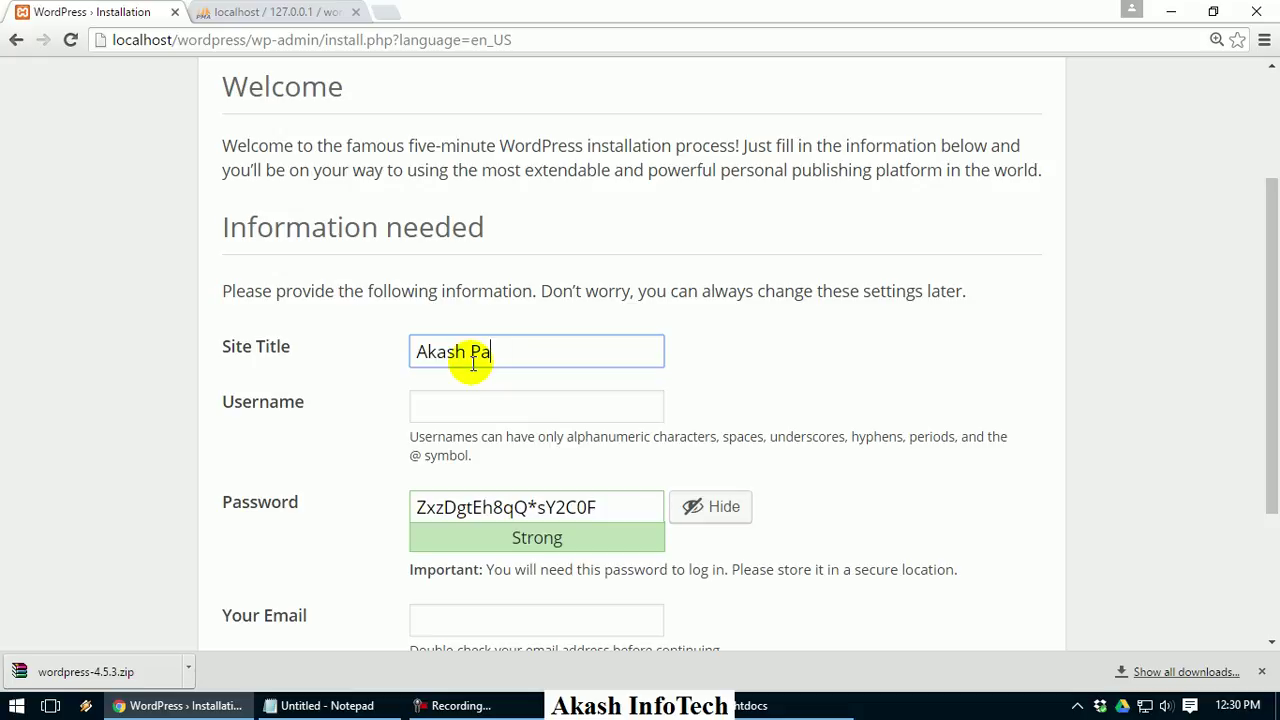
pyautogui.write('r')
pyautogui.press('Tab')
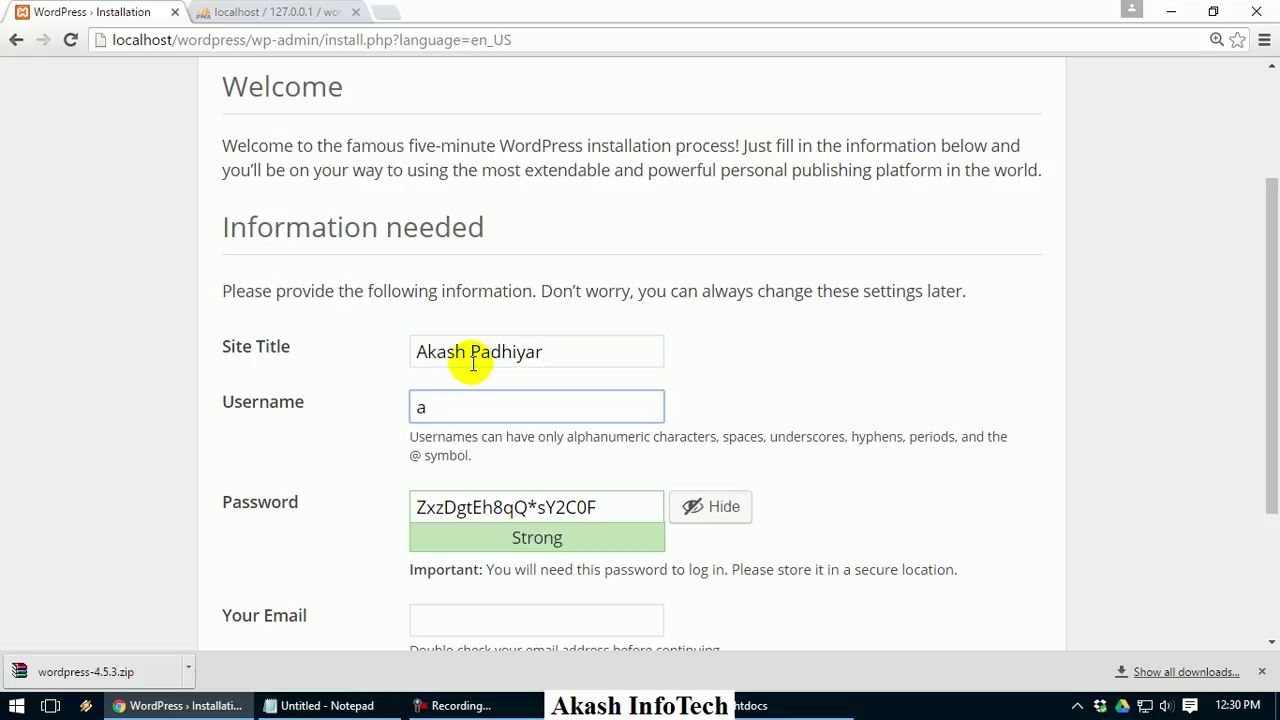
pyautogui.write('akash')
pyautogui.press('Tab')
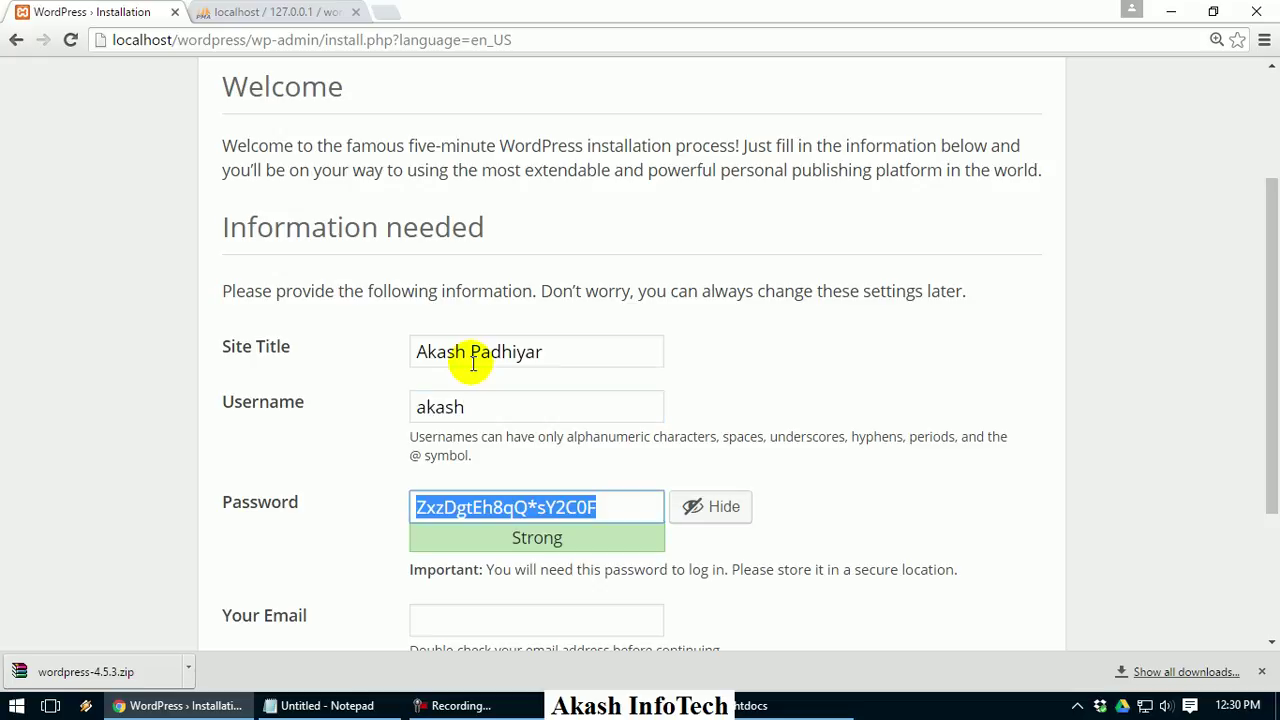
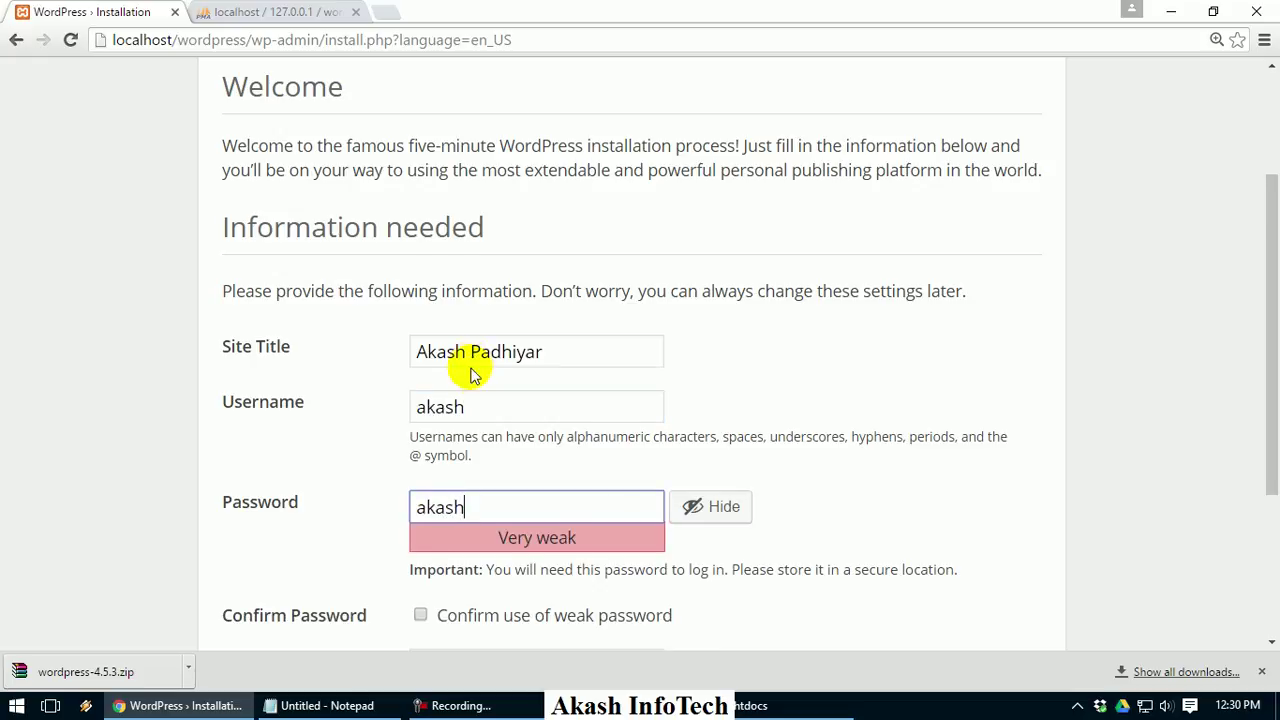
# Set a weak admin password, confirm its use, and fill in the admin e-mail address
pyautogui.scroll(-2, 473, 362)
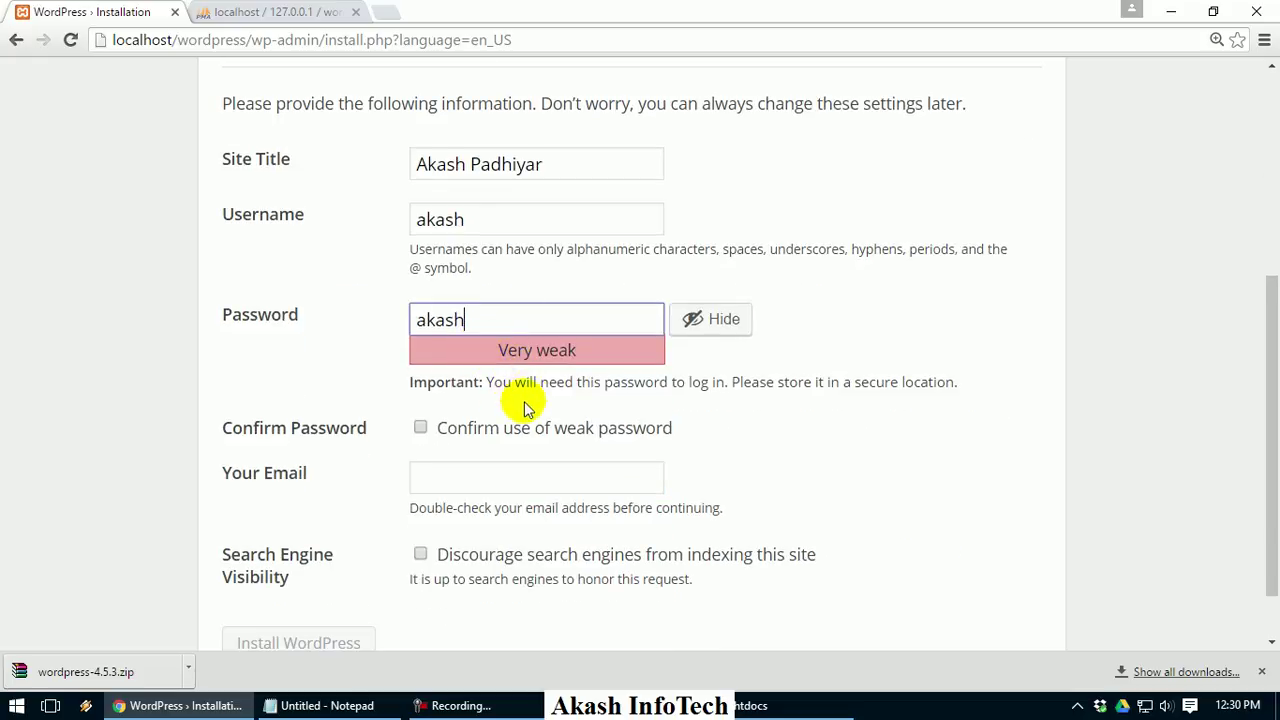
pyautogui.click(476, 437)
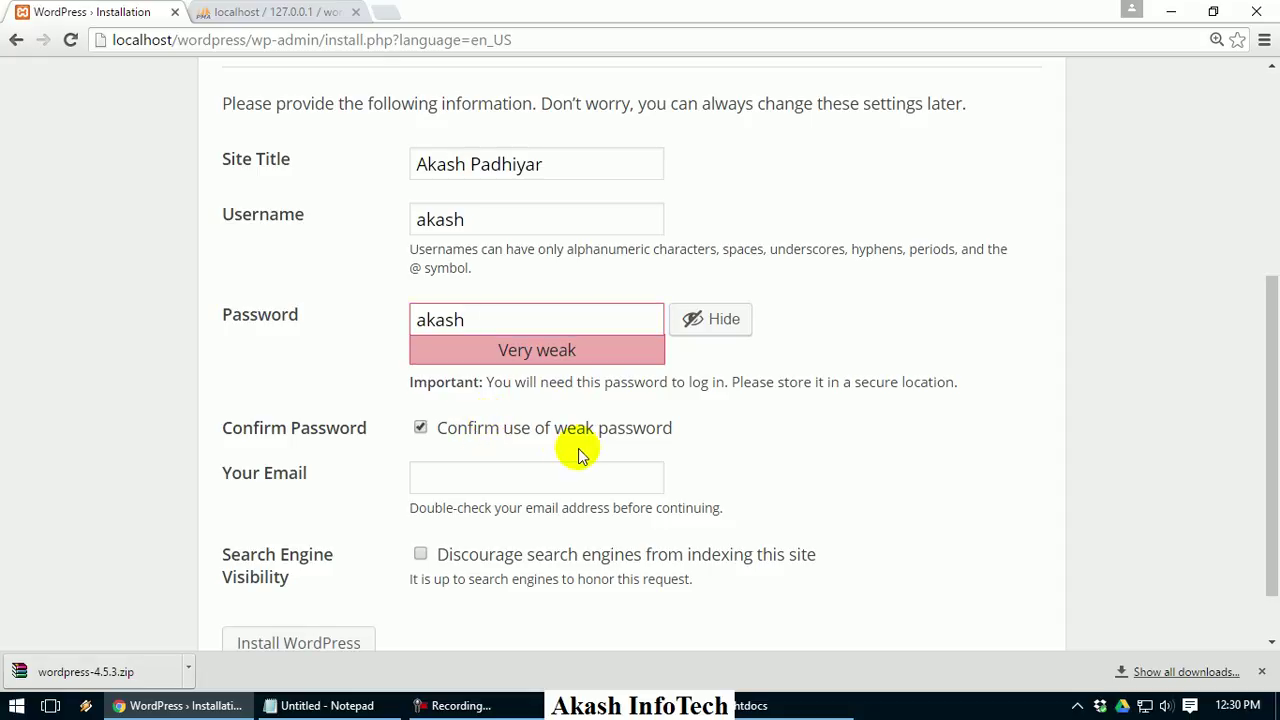
pyautogui.scroll(-1, 560, 445)
pyautogui.click(500, 418)
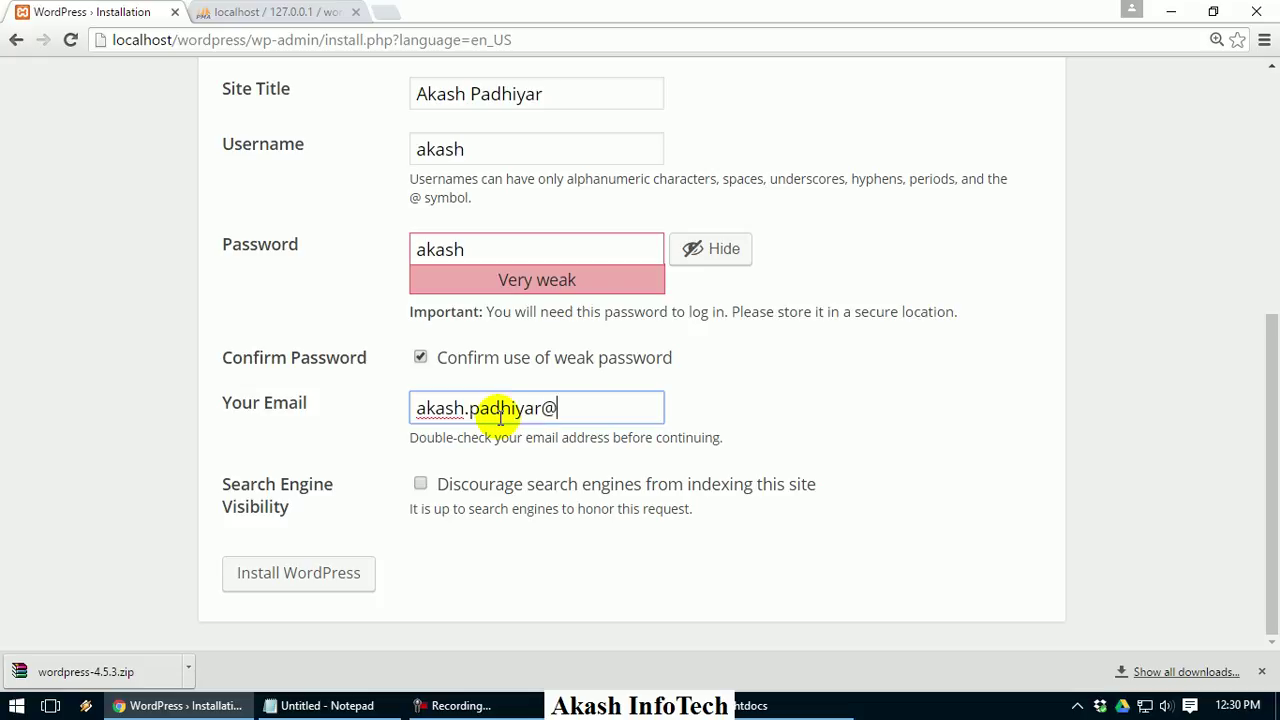
pyautogui.press('Tab')
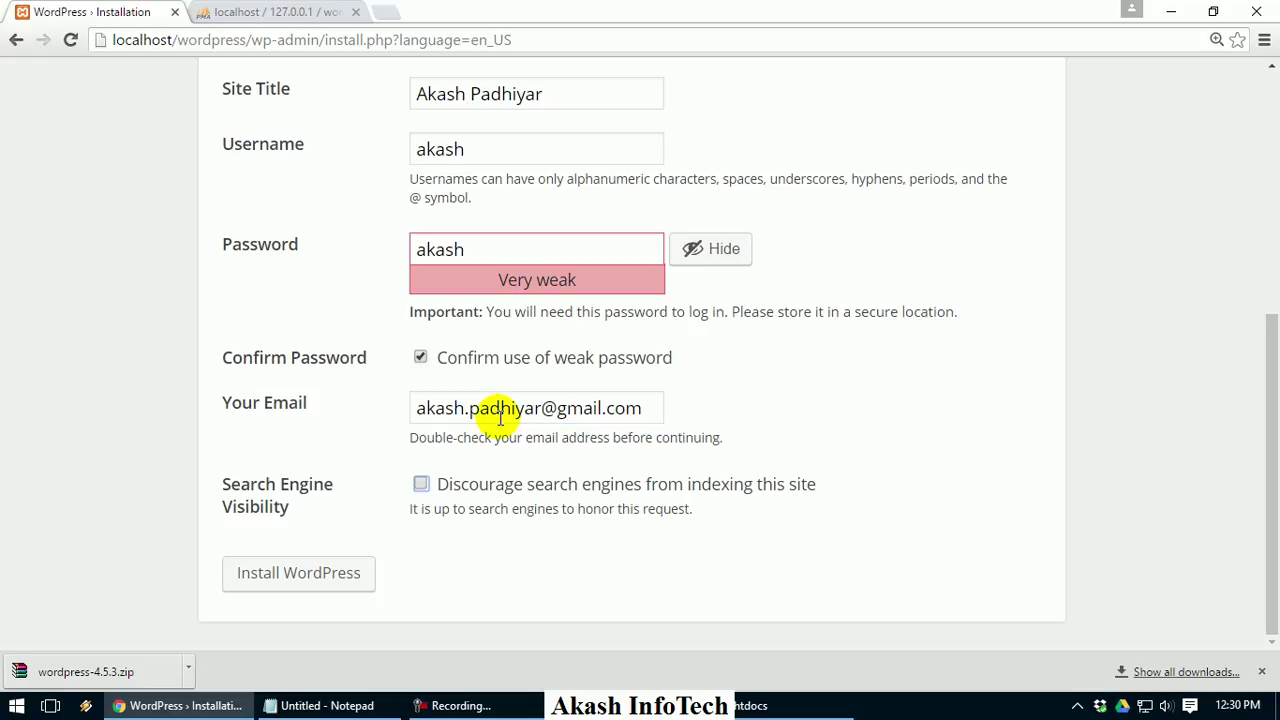
pyautogui.moveTo(224, 490); pyautogui.dragTo(314, 491)
# Install WordPress to reach the Success page, then switch to the phpMyAdmin tab
pyautogui.click(320, 489)
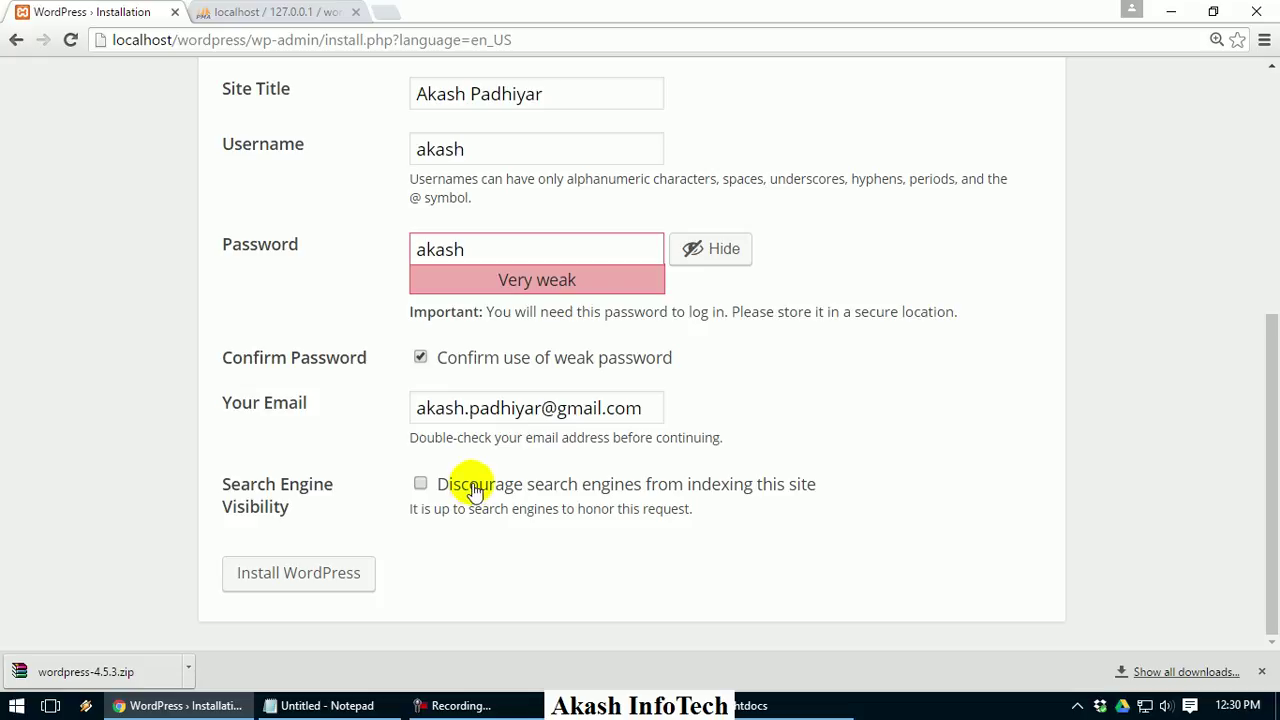
pyautogui.click(357, 577)
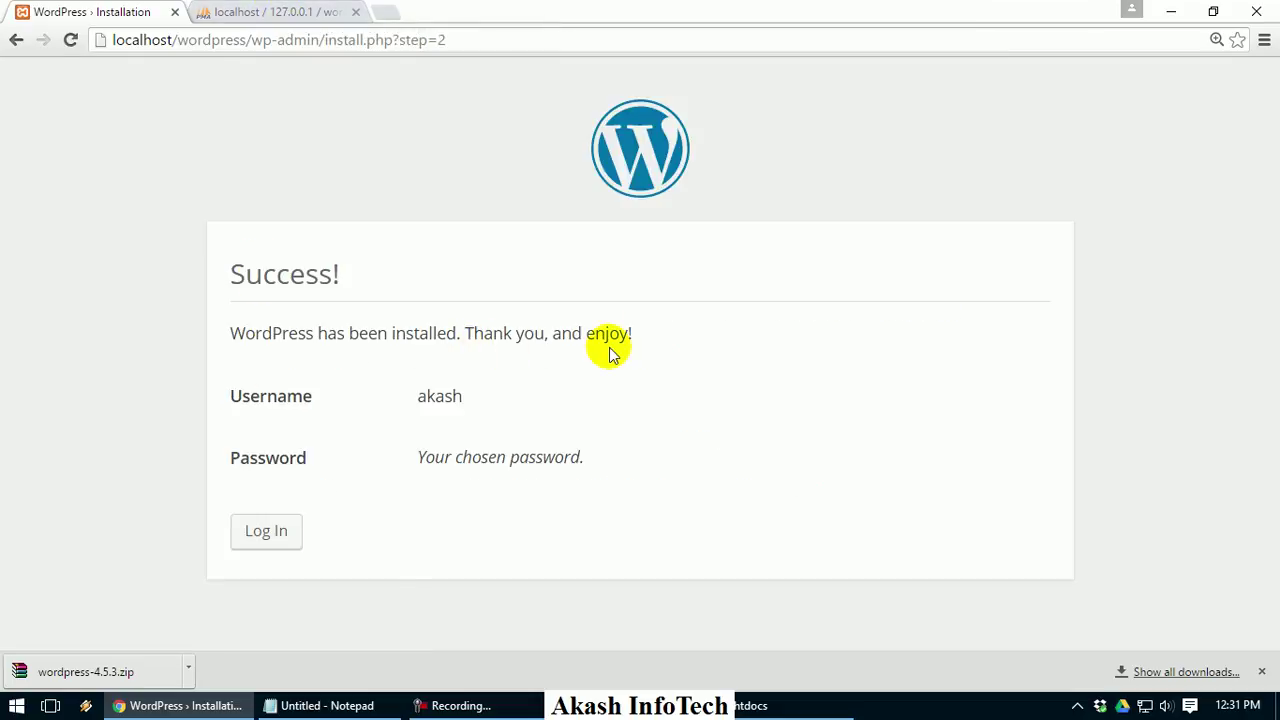
pyautogui.click(325, 14)
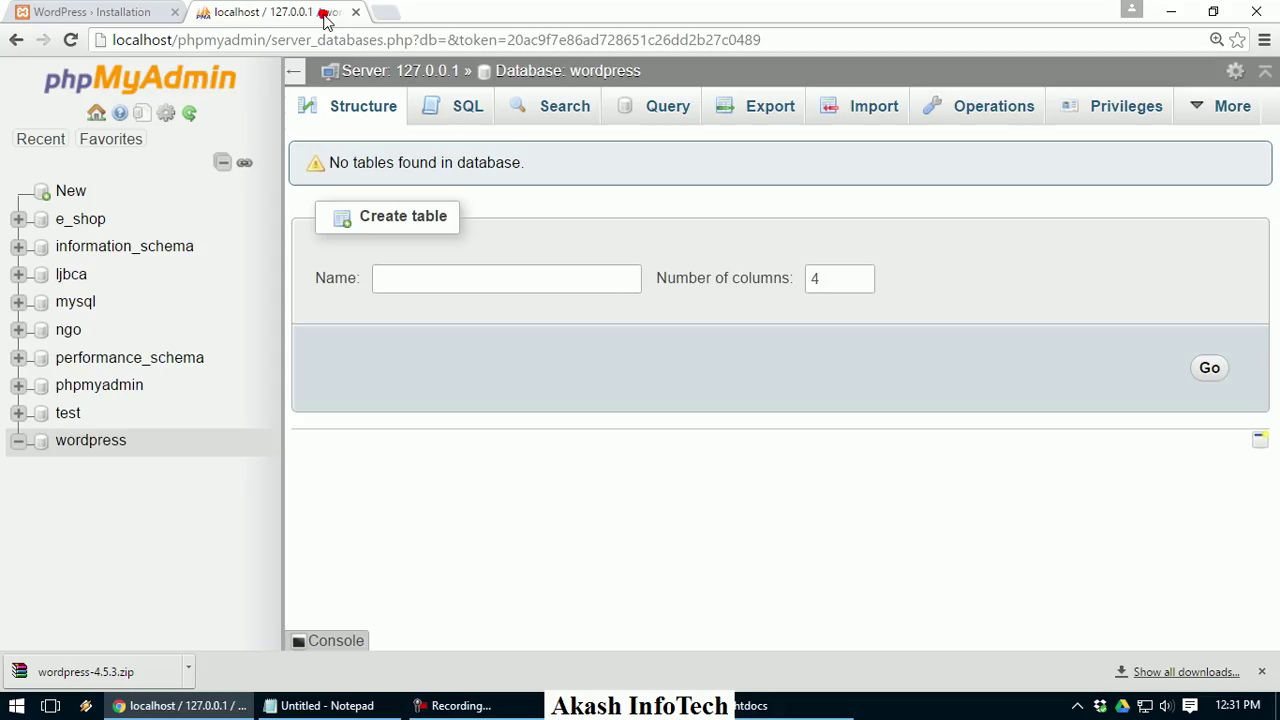
# List the wordpress database's new tables and inspect the wp_users rows
pyautogui.click(84, 453)
pyautogui.scroll(-2, 518, 520)
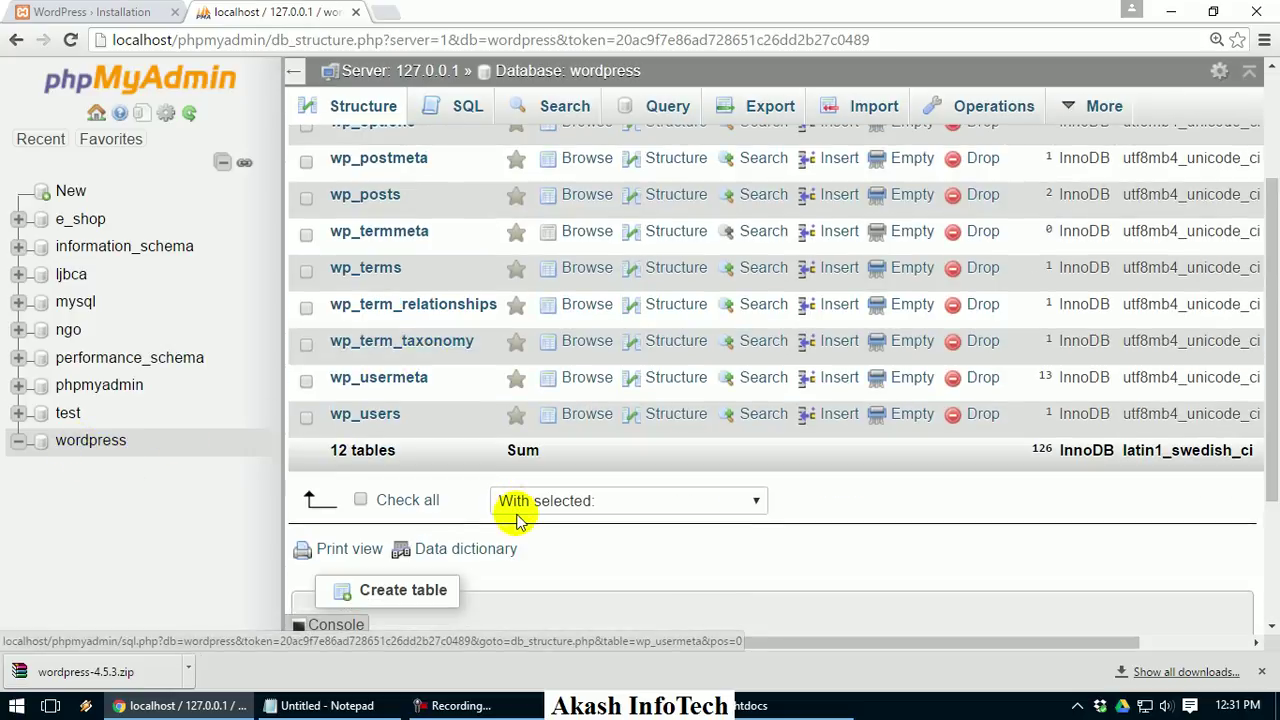
pyautogui.scroll(2, 372, 420)
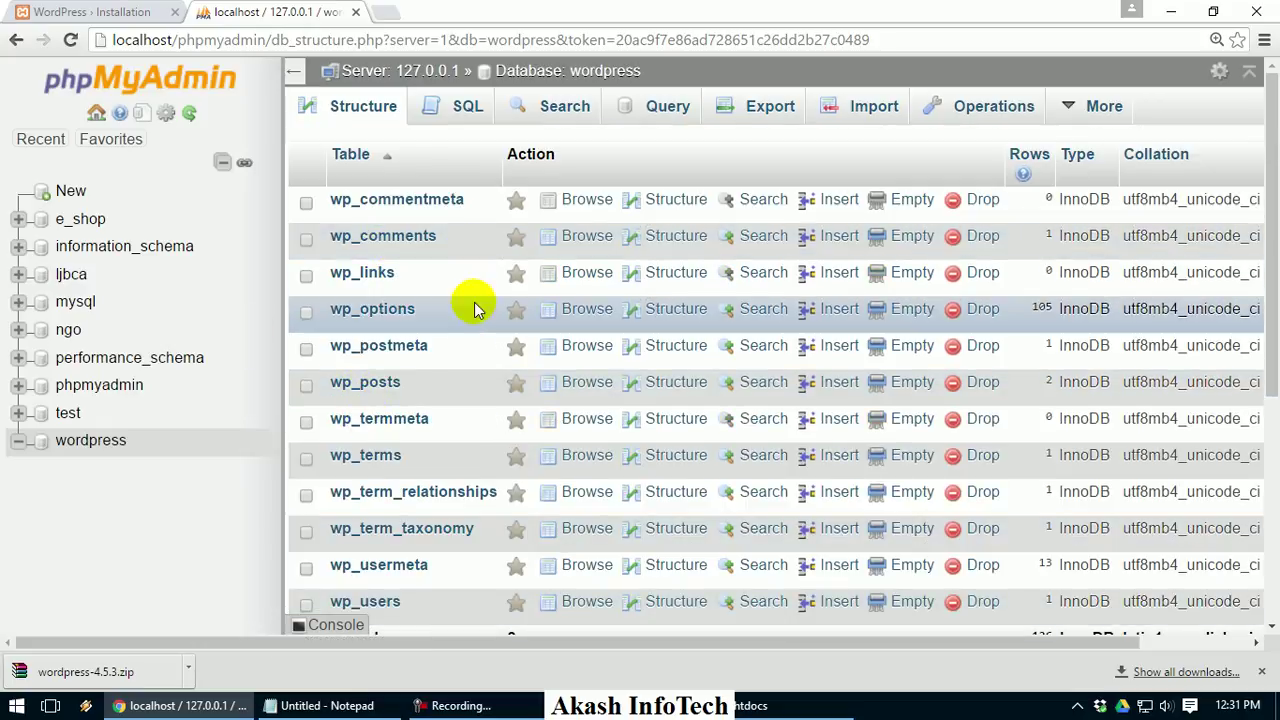
pyautogui.scroll(-2, 430, 470)
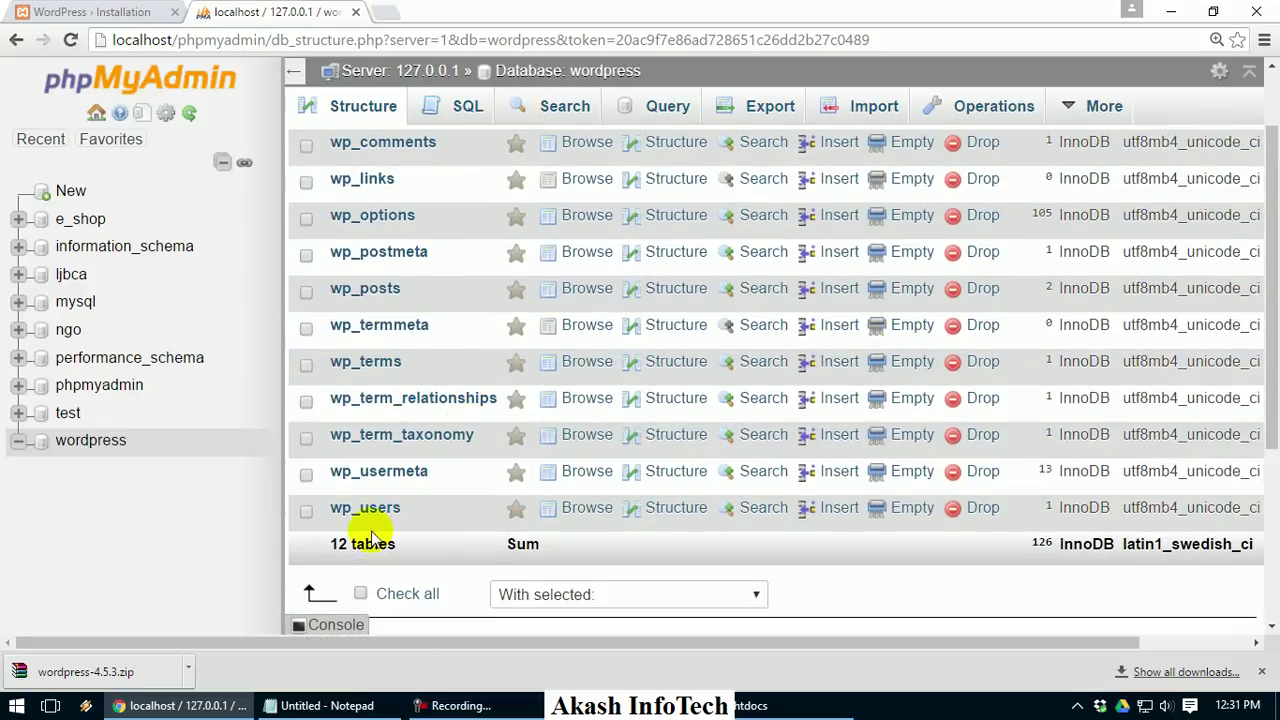
pyautogui.click(372, 512)
pyautogui.scroll(-1, 680, 512)
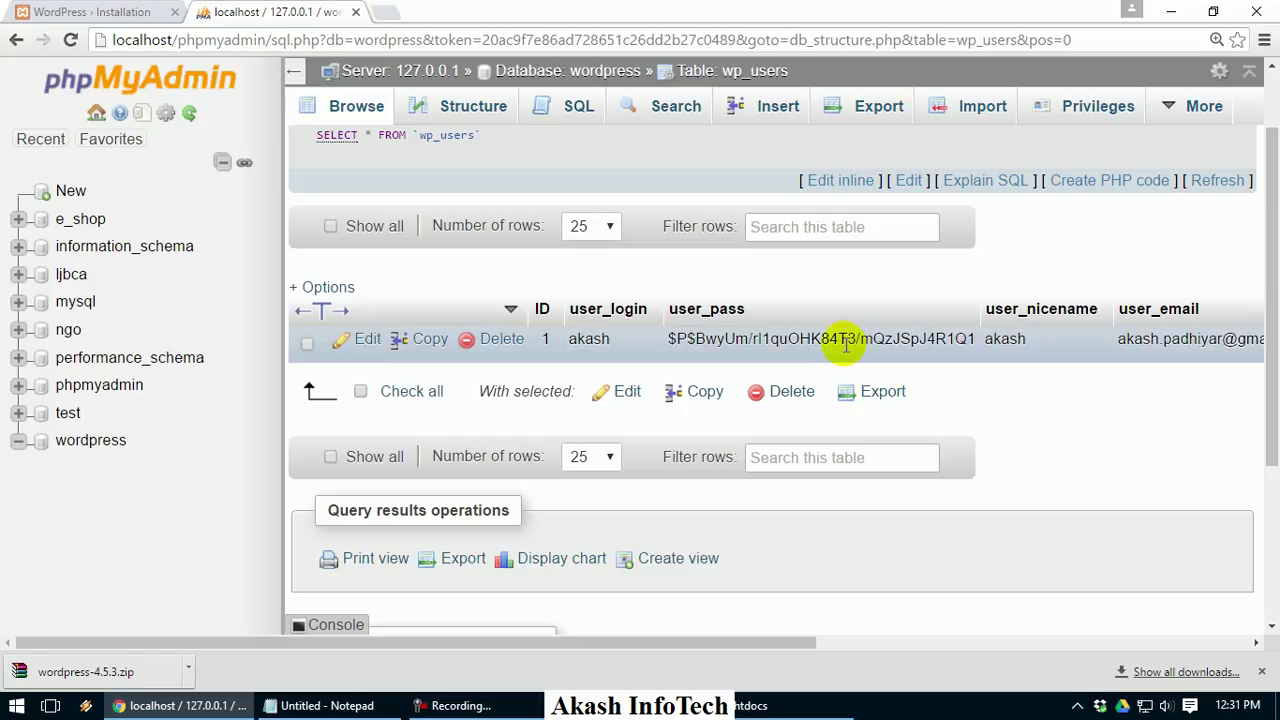
pyautogui.click(591, 72)
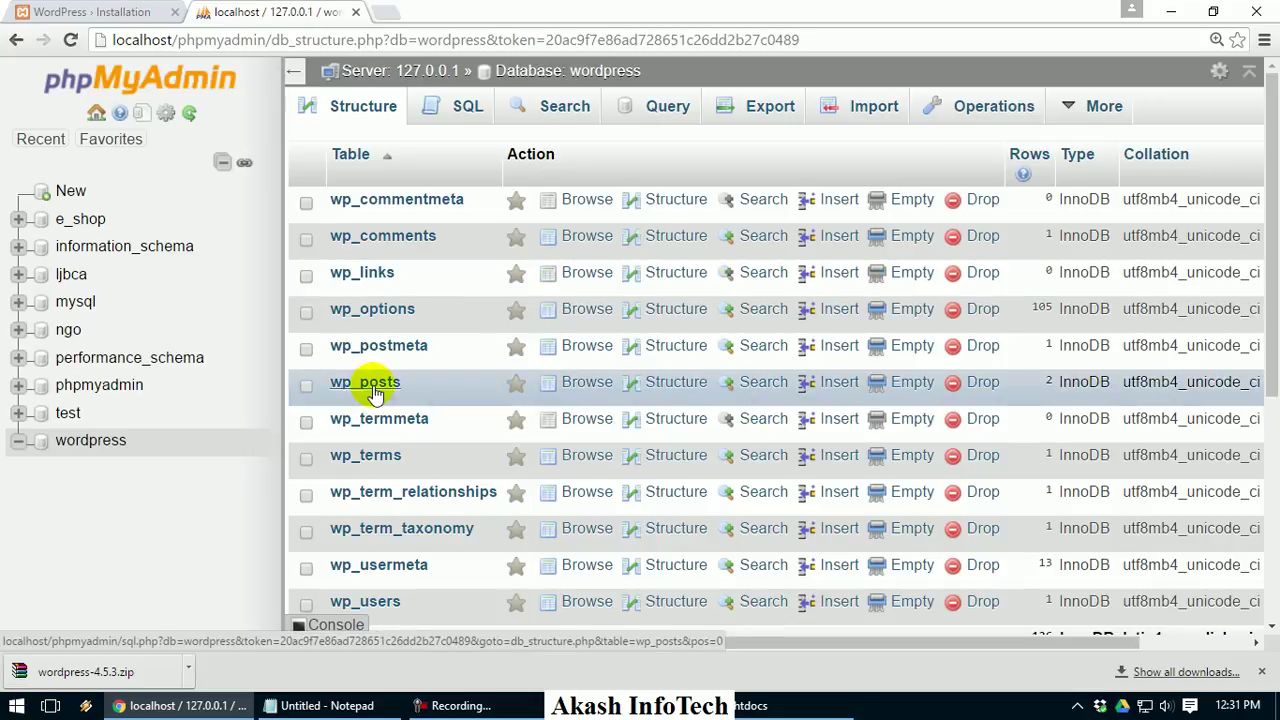
# Inspect the wp_posts rows, zooming the page in, then return to the table list
pyautogui.click(374, 389)
pyautogui.click(145, 10)
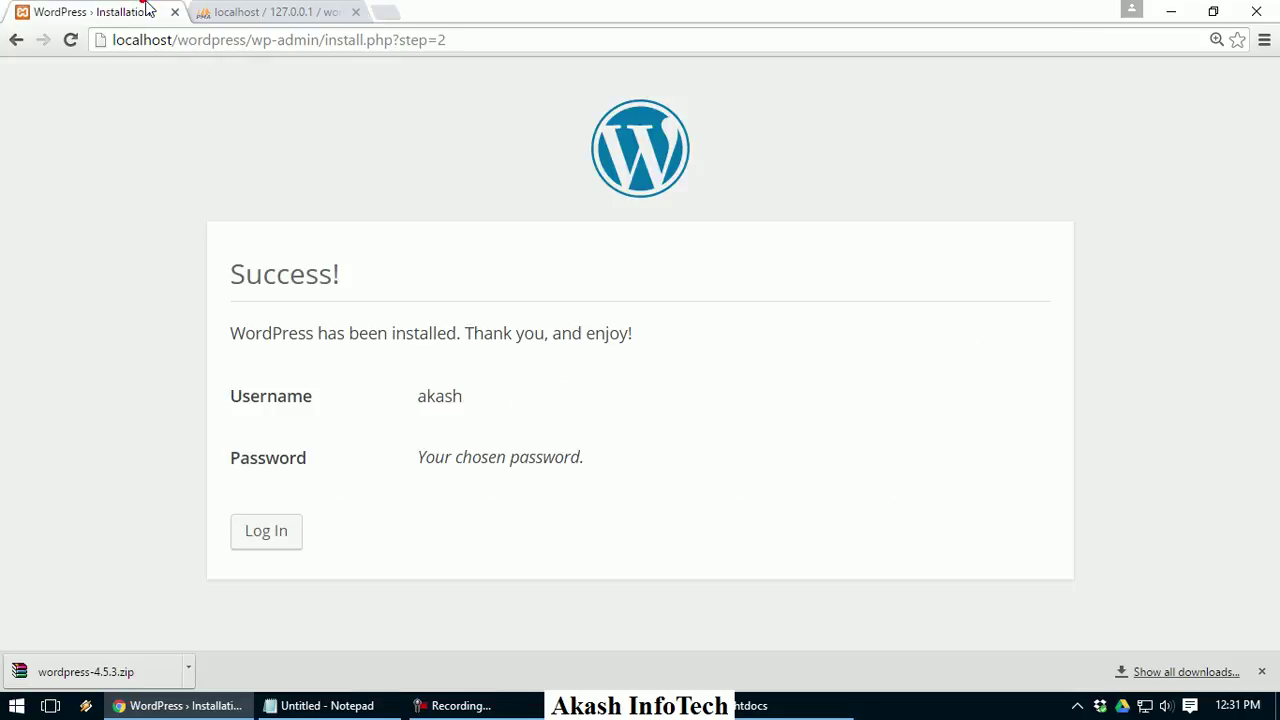
pyautogui.click(362, 10)
pyautogui.scroll(-2, 814, 389)
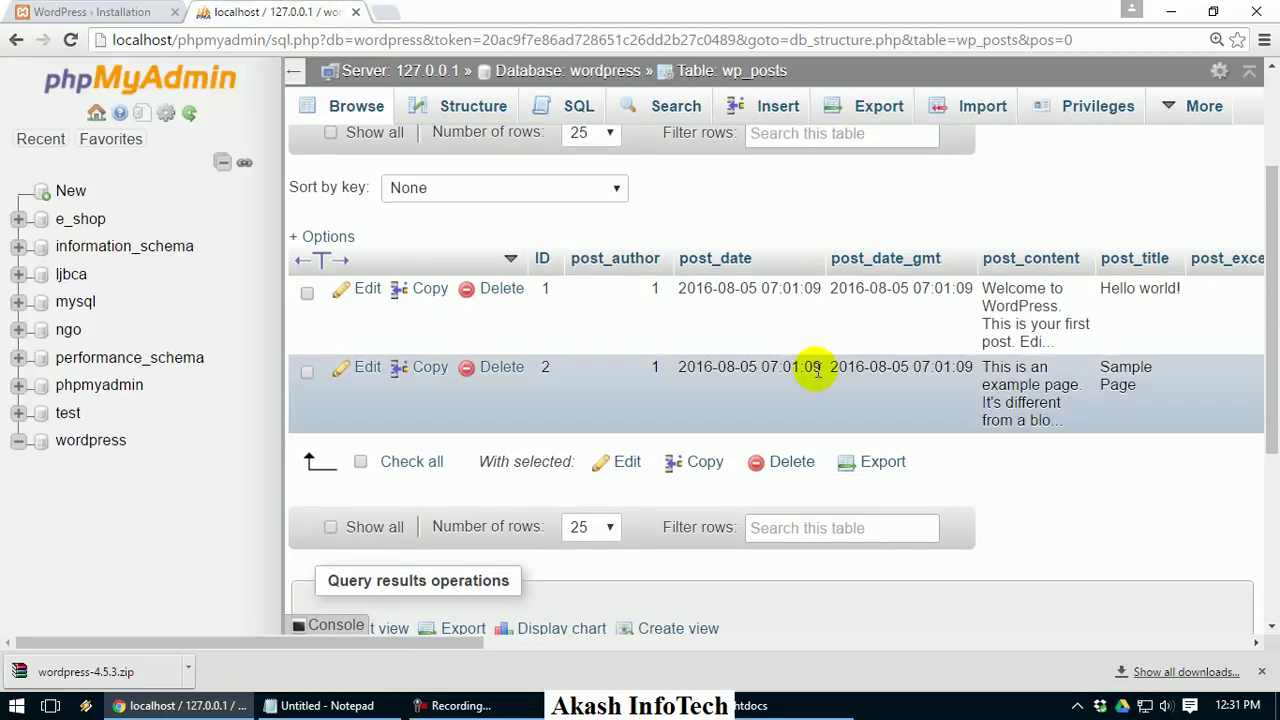
pyautogui.hotkey('ctrl', '+')
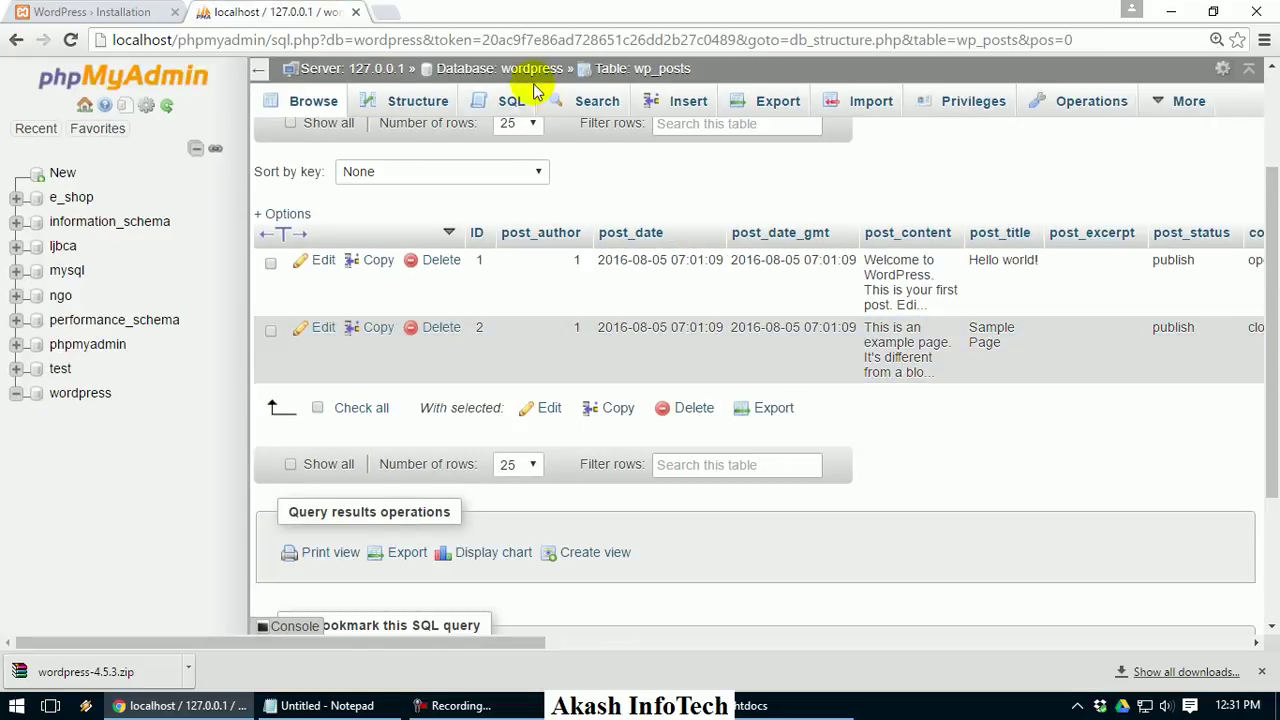
pyautogui.click(528, 70)
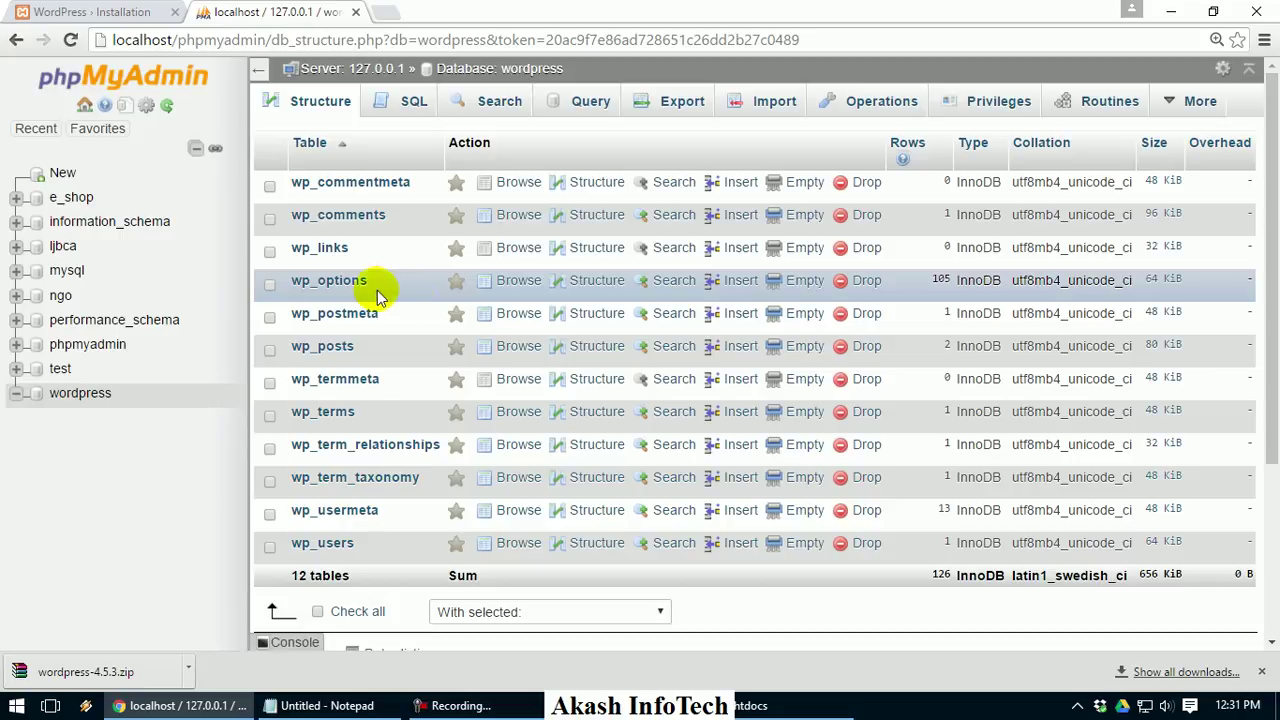
# Browse the wp_options rows, then return to the wordpress table list
pyautogui.click(330, 281)
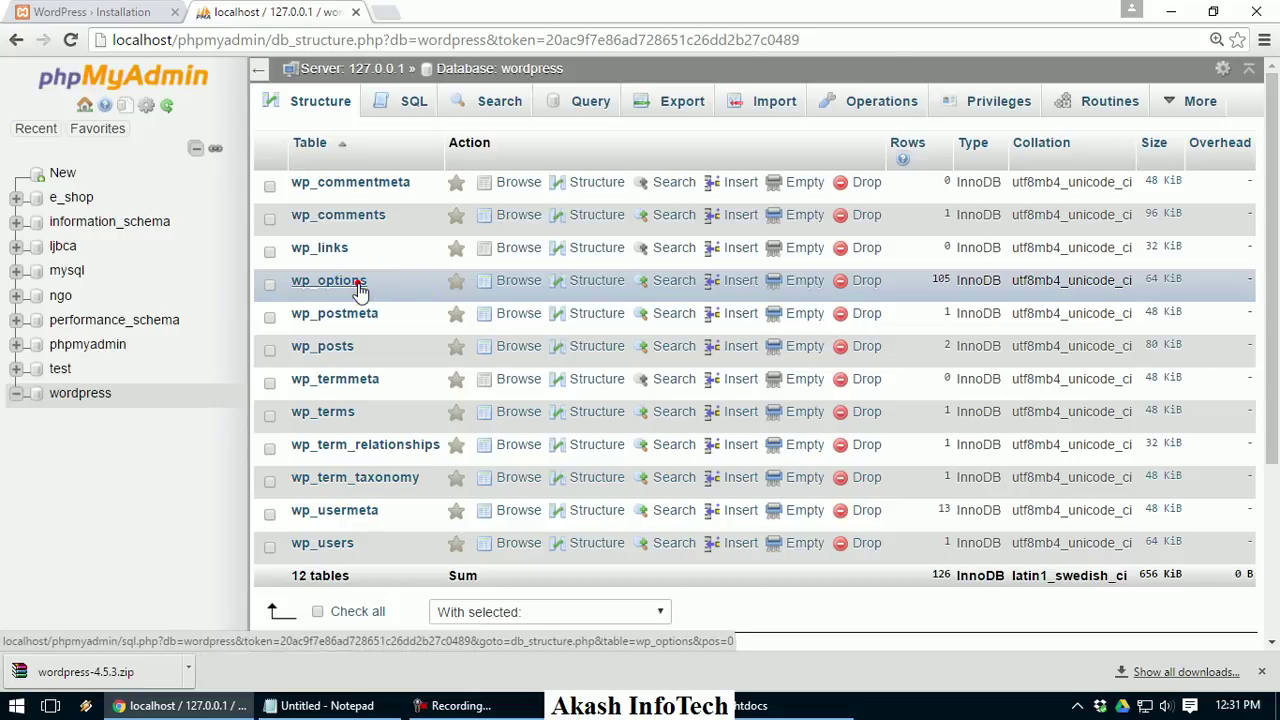
pyautogui.scroll(-2, 760, 292)
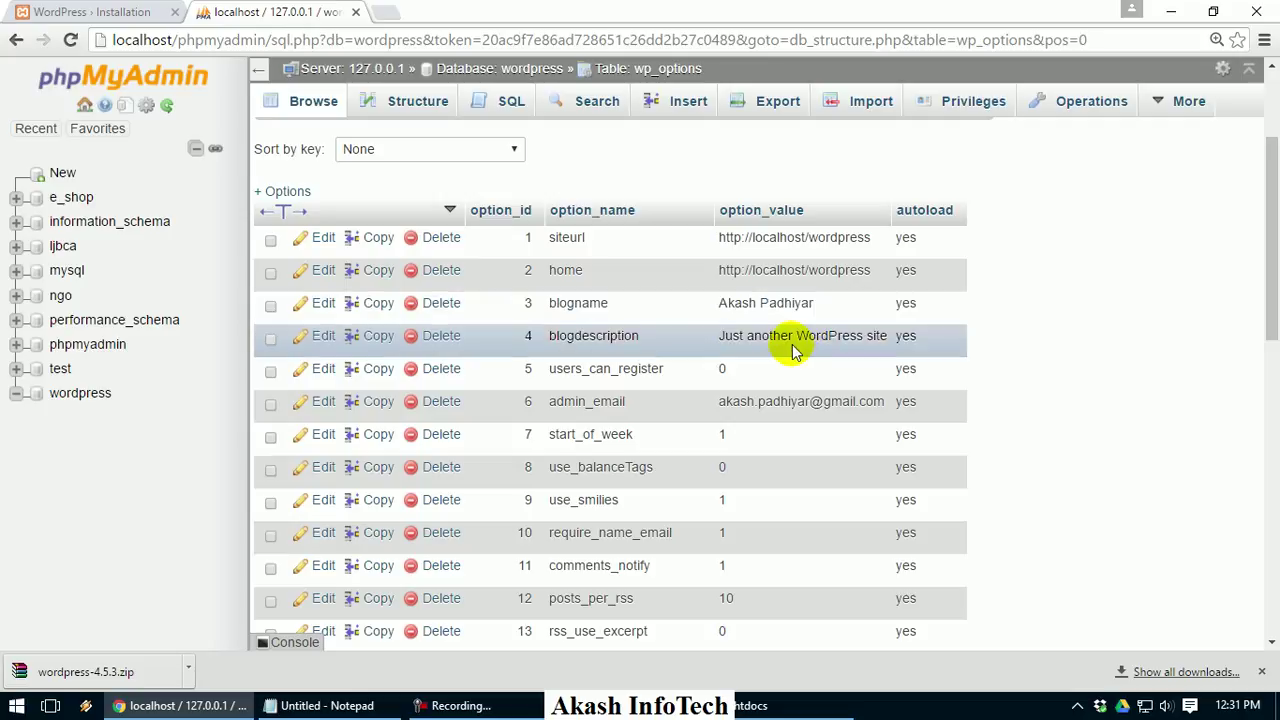
pyautogui.scroll(-5, 789, 350)
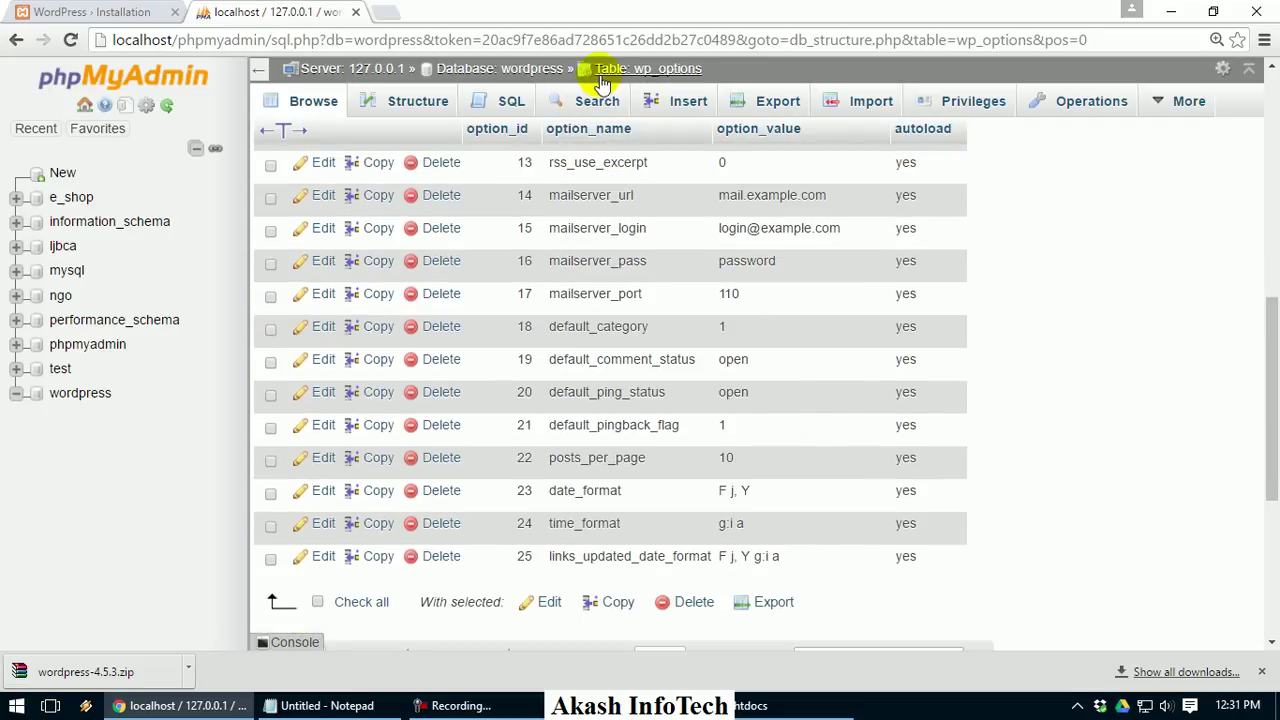
pyautogui.click(599, 79)
pyautogui.click(517, 72)
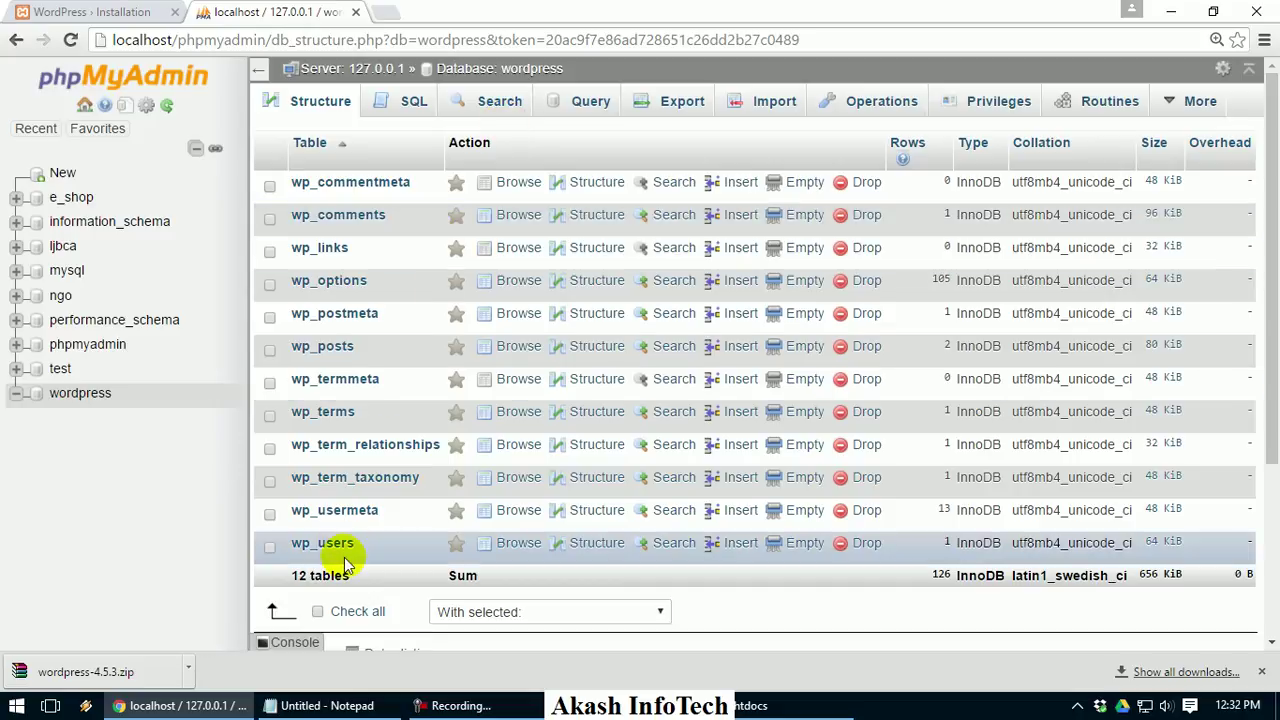
# Close phpMyAdmin, go to the login page and sign in with the admin username and password
pyautogui.click(357, 12)
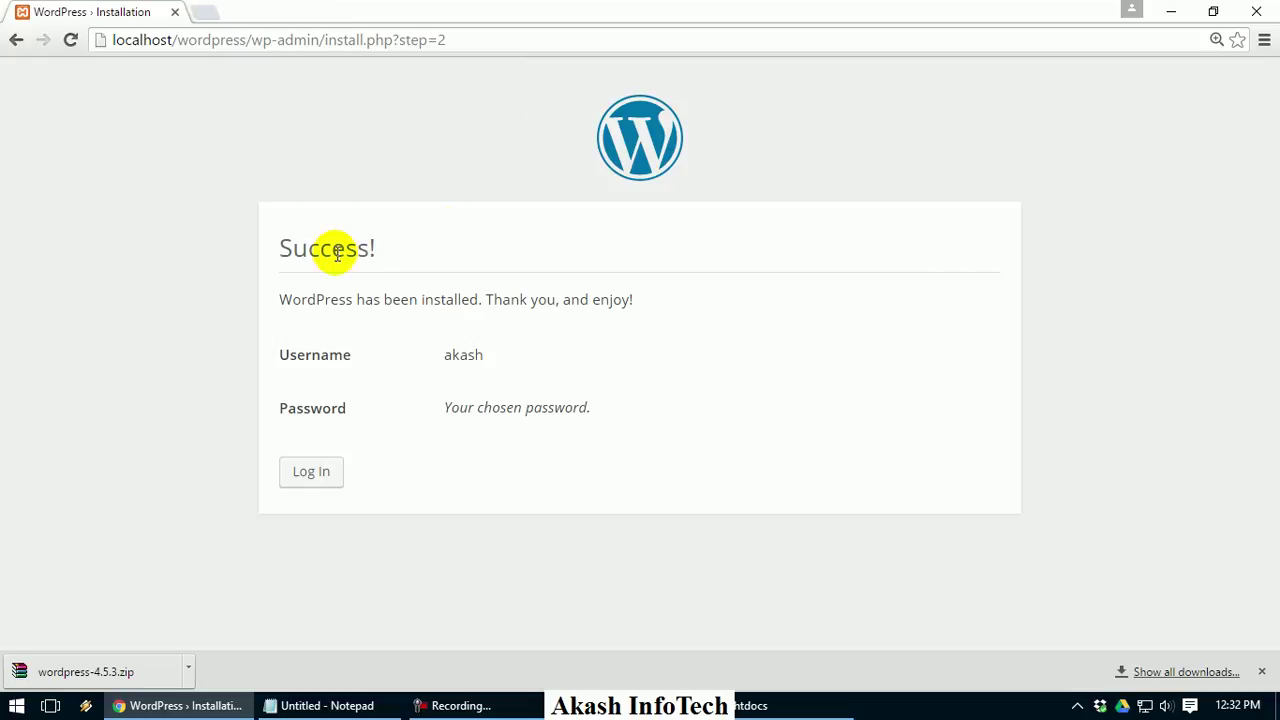
pyautogui.click(300, 483)
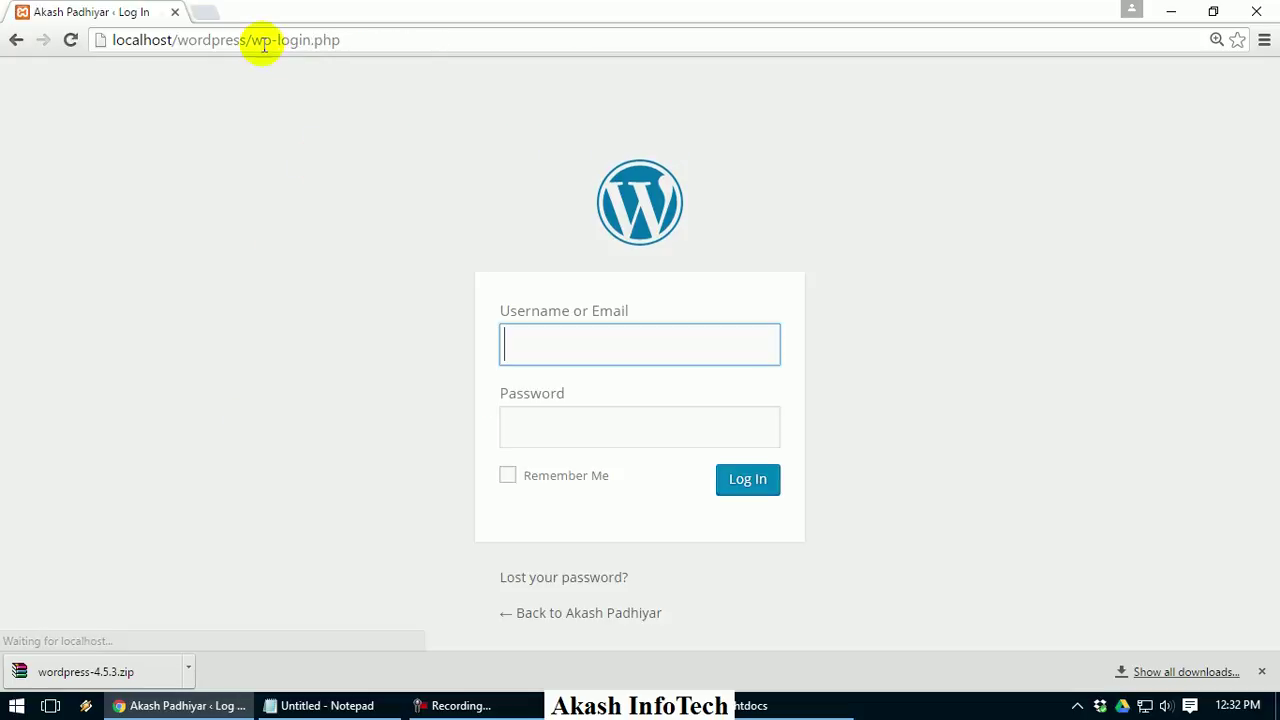
pyautogui.click(464, 49)
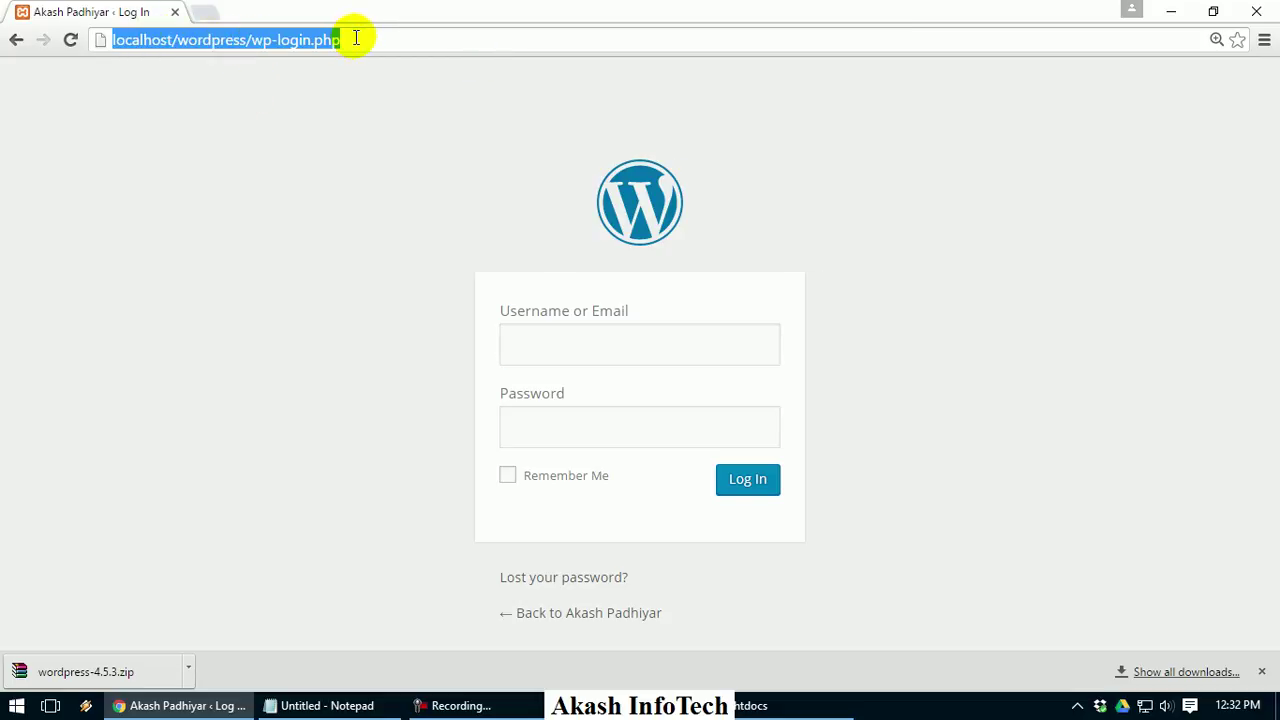
pyautogui.click(285, 40)
pyautogui.click(642, 360)
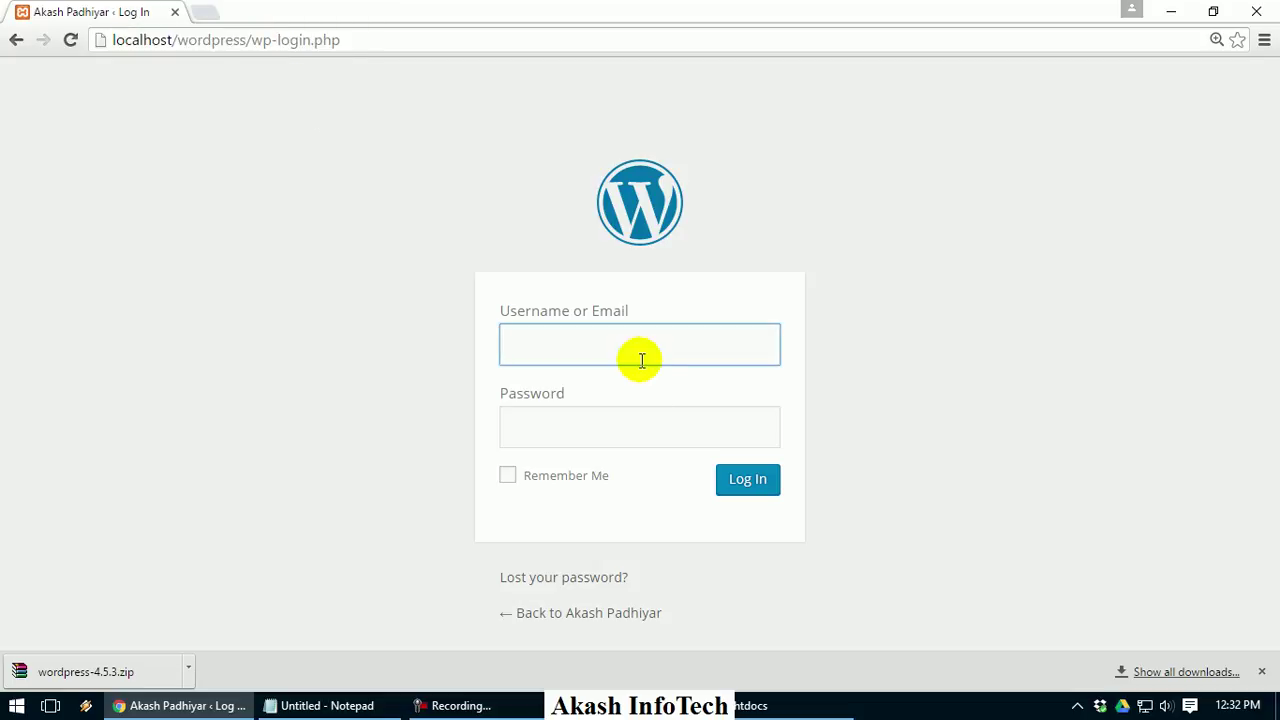
pyautogui.press('Tab')
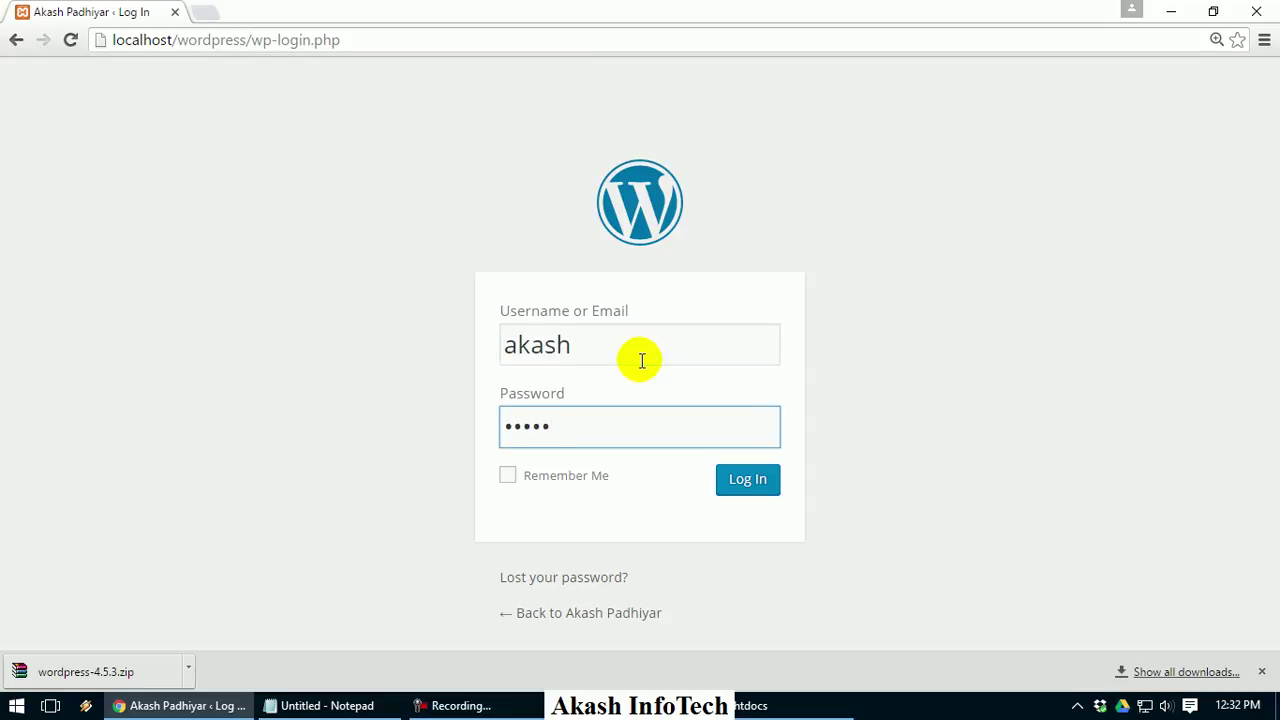
pyautogui.click(755, 490)
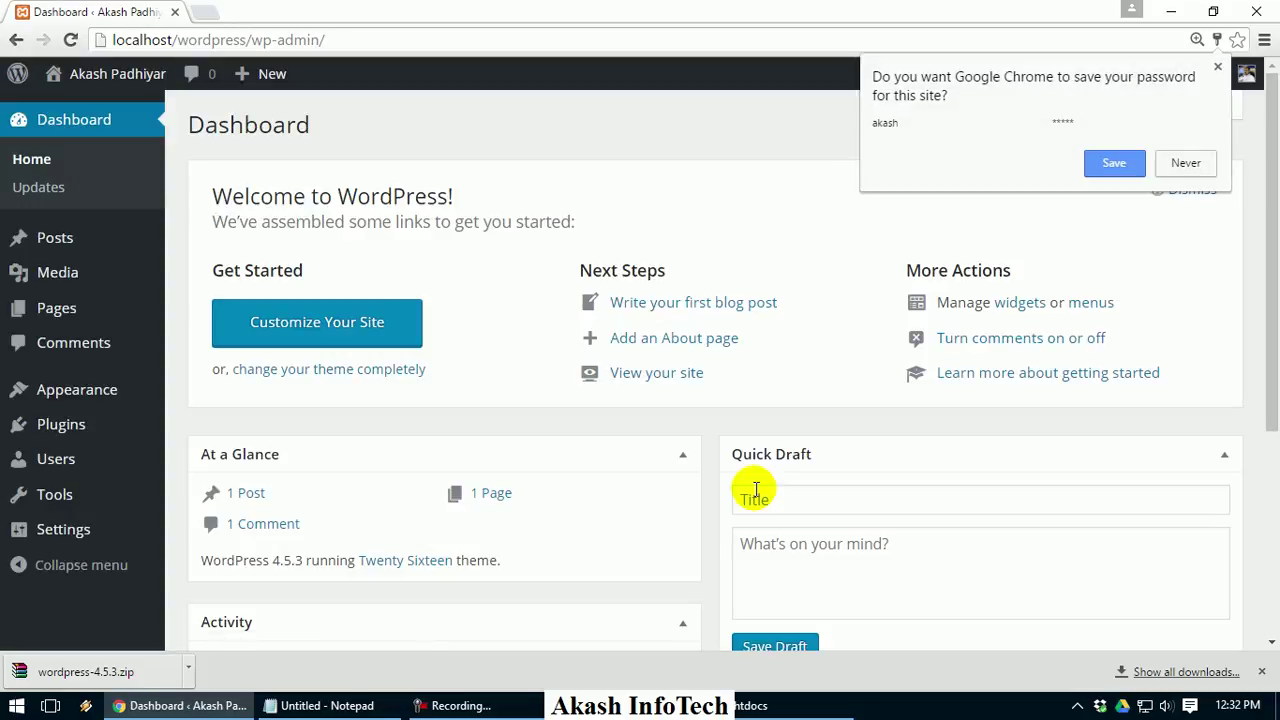
# Dismiss the save-password prompt and open Visit Site in a new tab
pyautogui.click(470, 134)
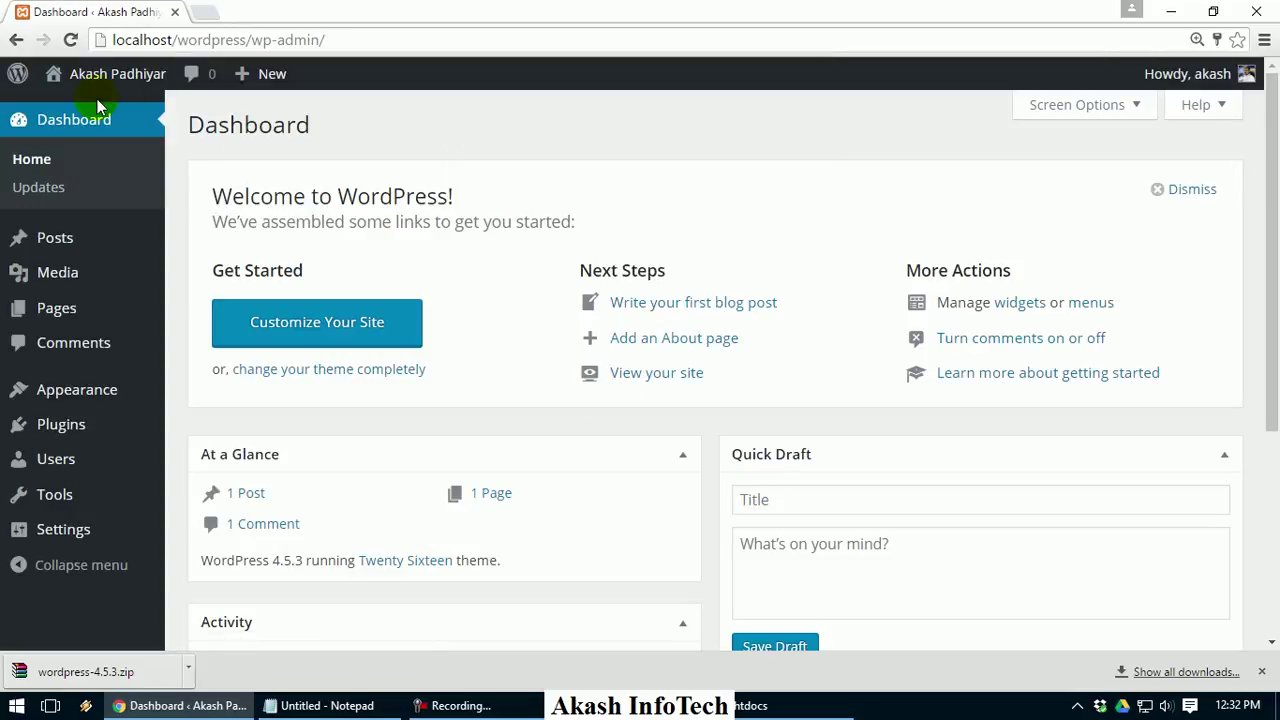
pyautogui.moveTo(96, 80)
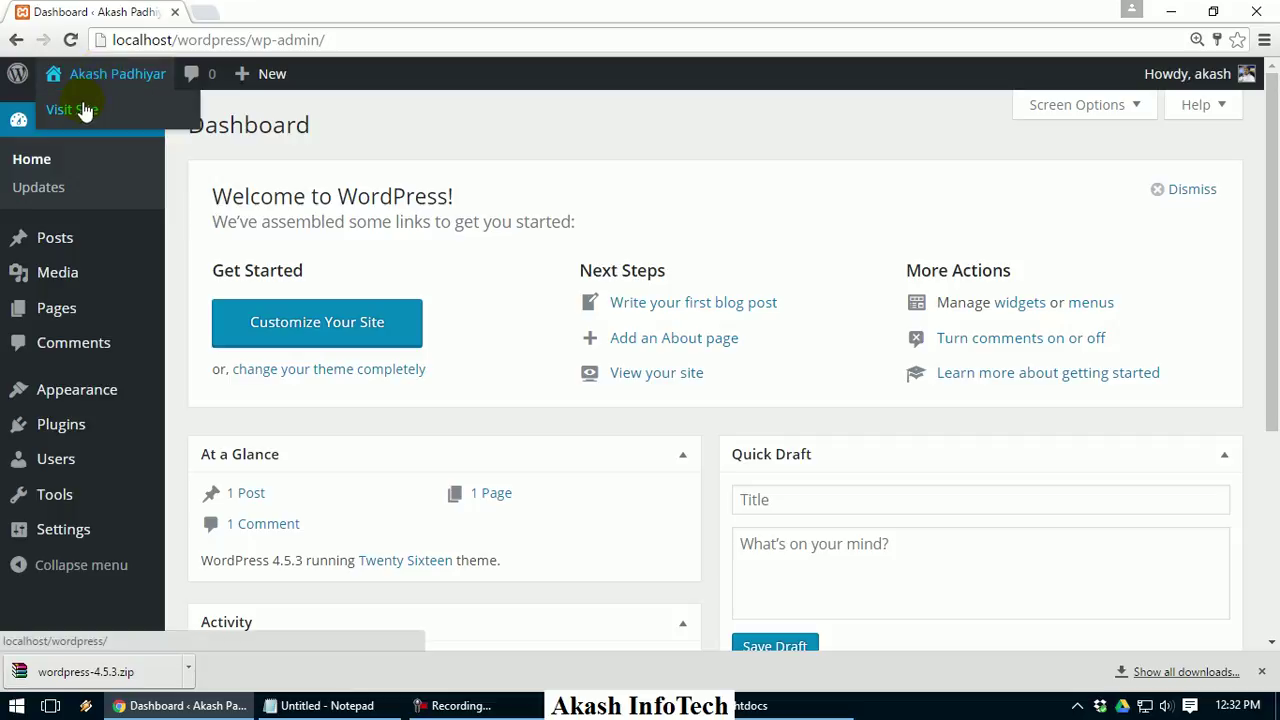
pyautogui.rightClick(92, 114)
pyautogui.click(164, 122)
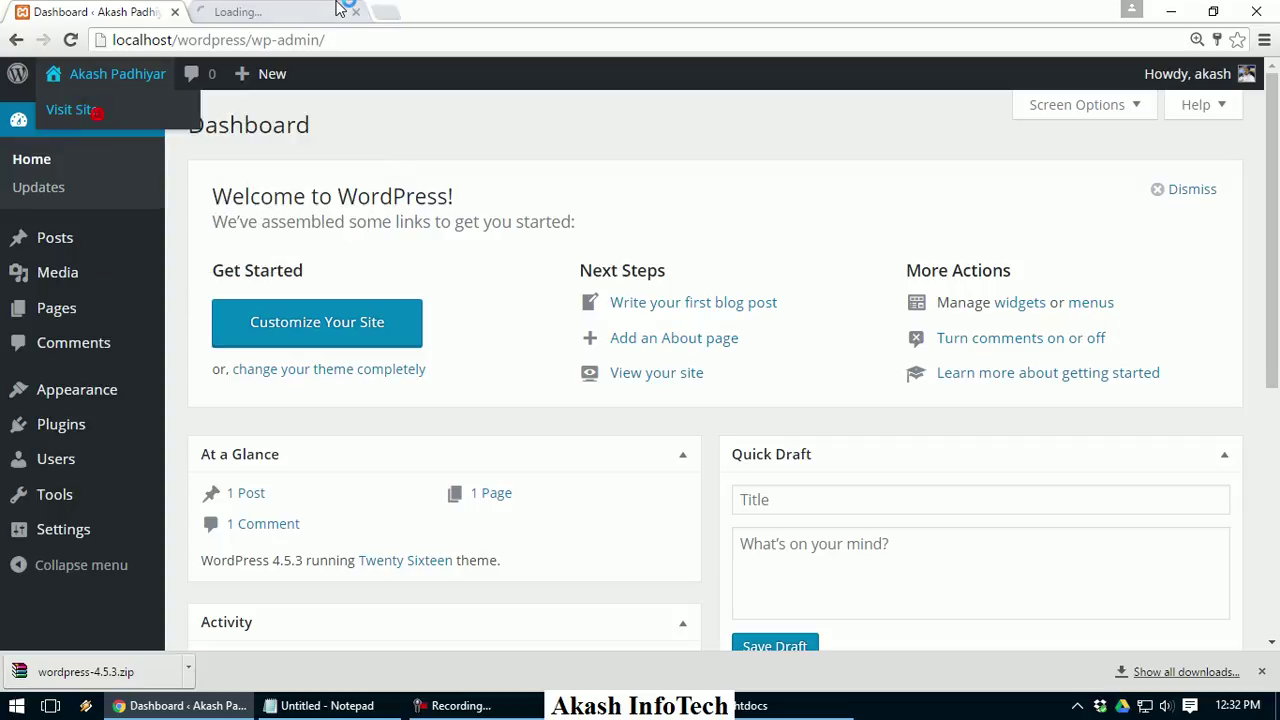
pyautogui.click(336, 8)
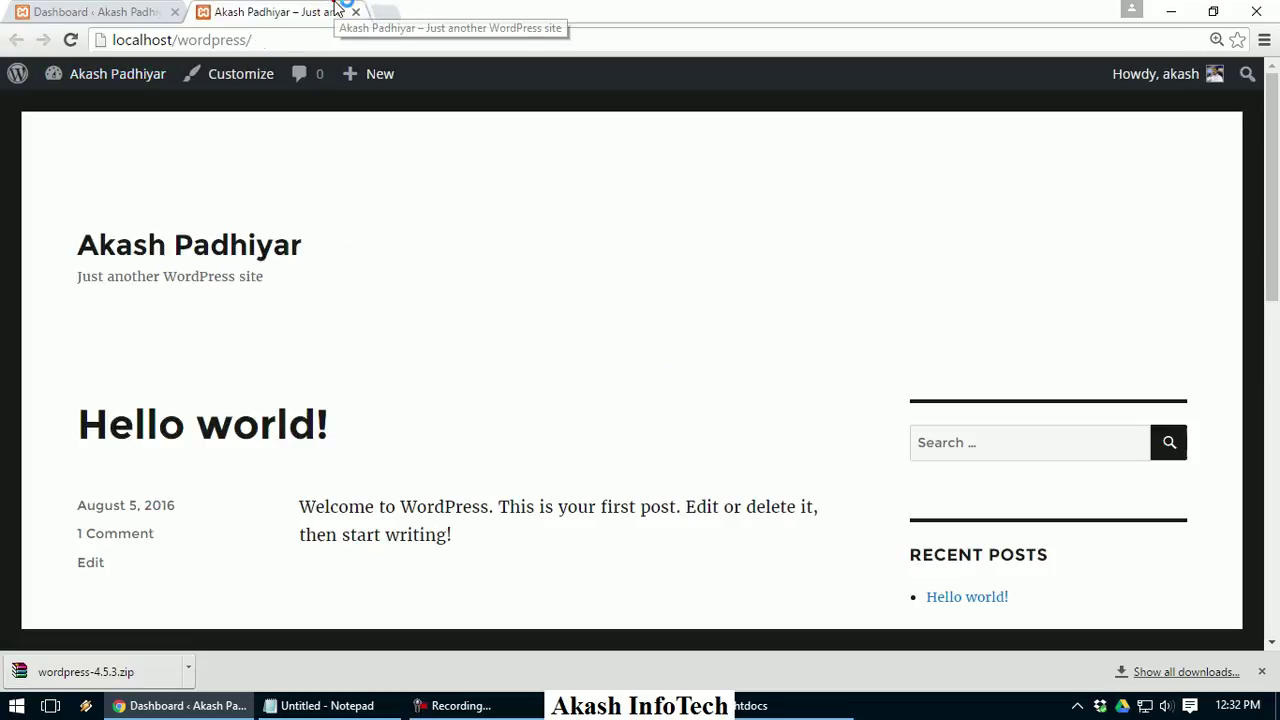
# Browse the front page with its Hello world! post, switching tabs, and end on the Dashboard
pyautogui.click(128, 9)
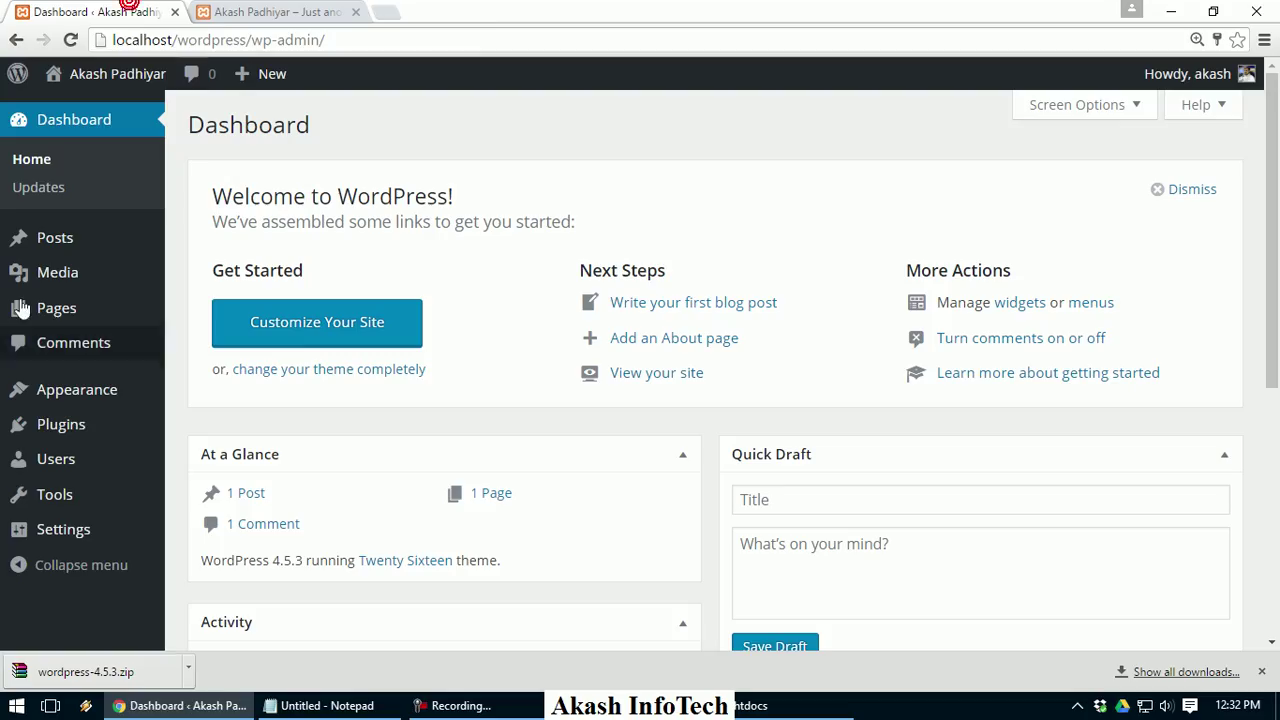
pyautogui.click(267, 12)
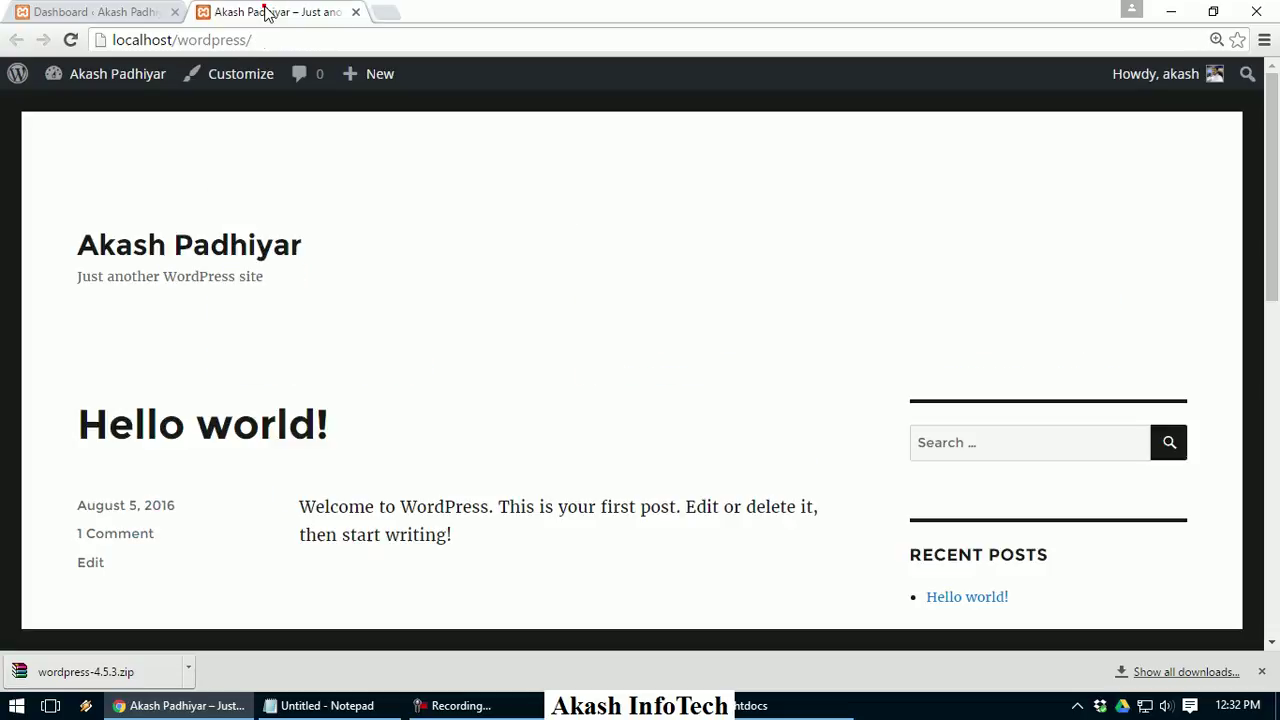
pyautogui.scroll(-8, 500, 300)
pyautogui.scroll(5, 500, 300)
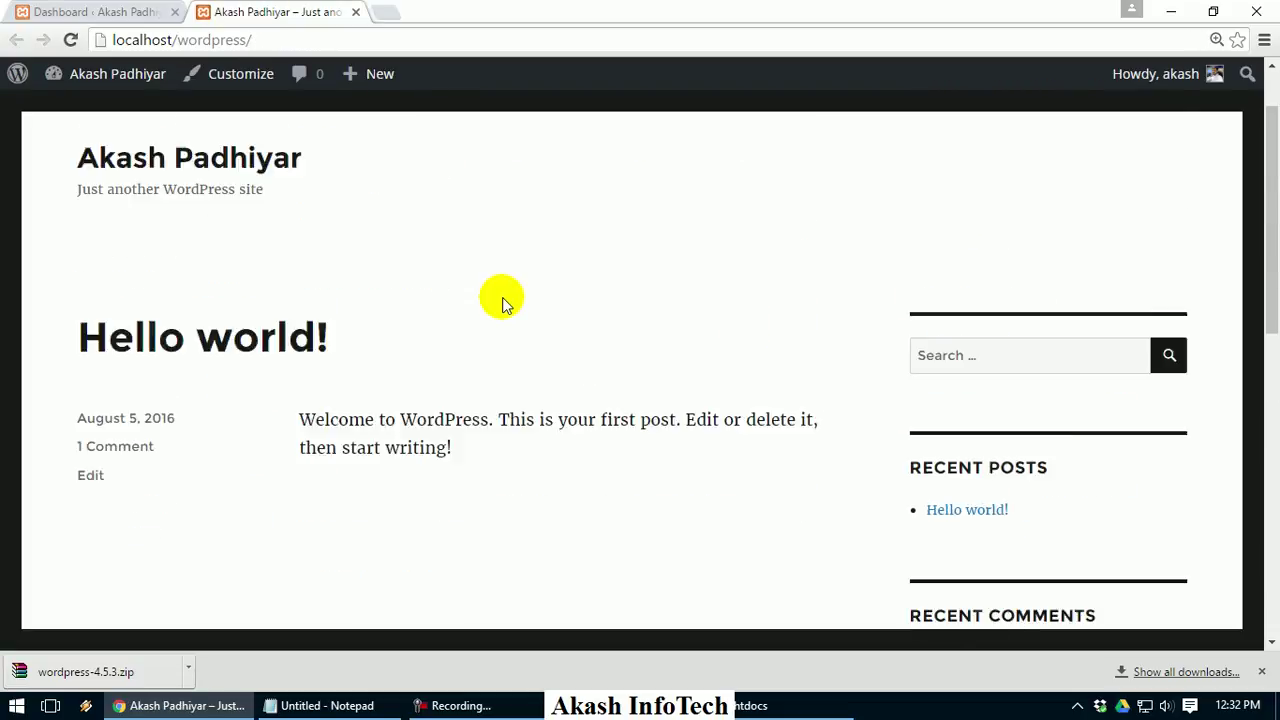
pyautogui.scroll(3, 503, 300)
pyautogui.click(162, 226)
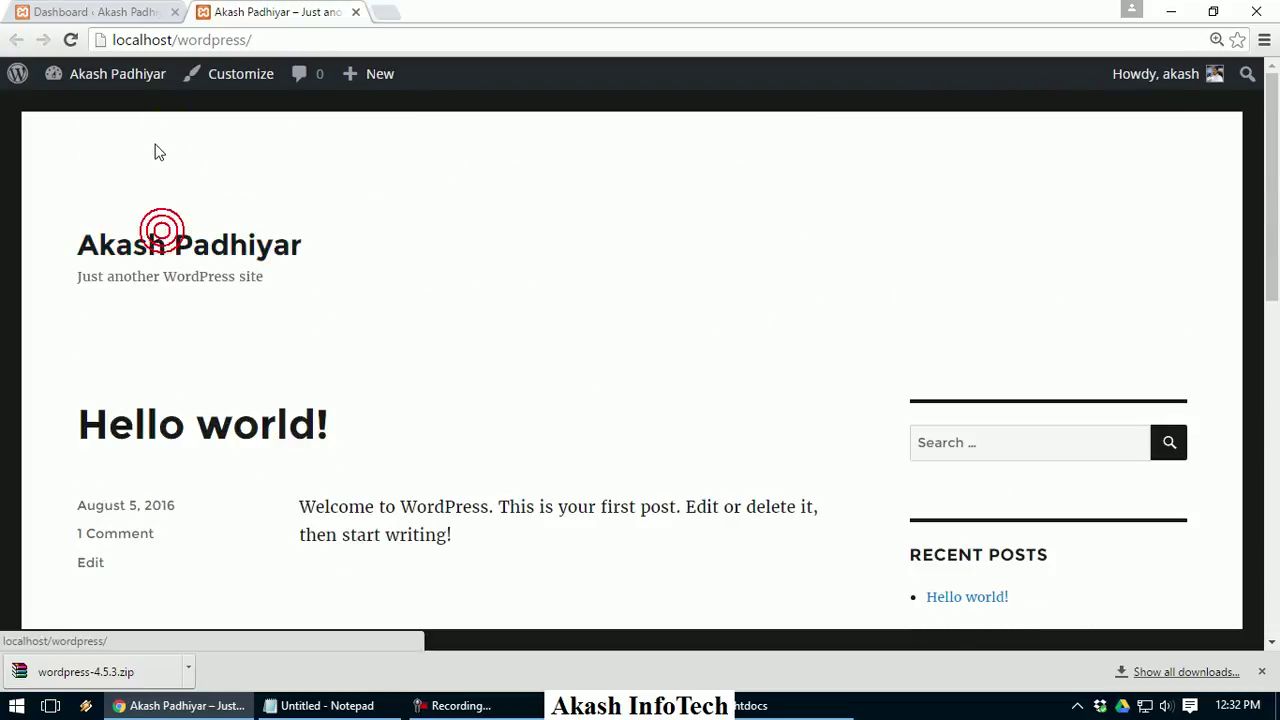
pyautogui.scroll(-4, 310, 177)
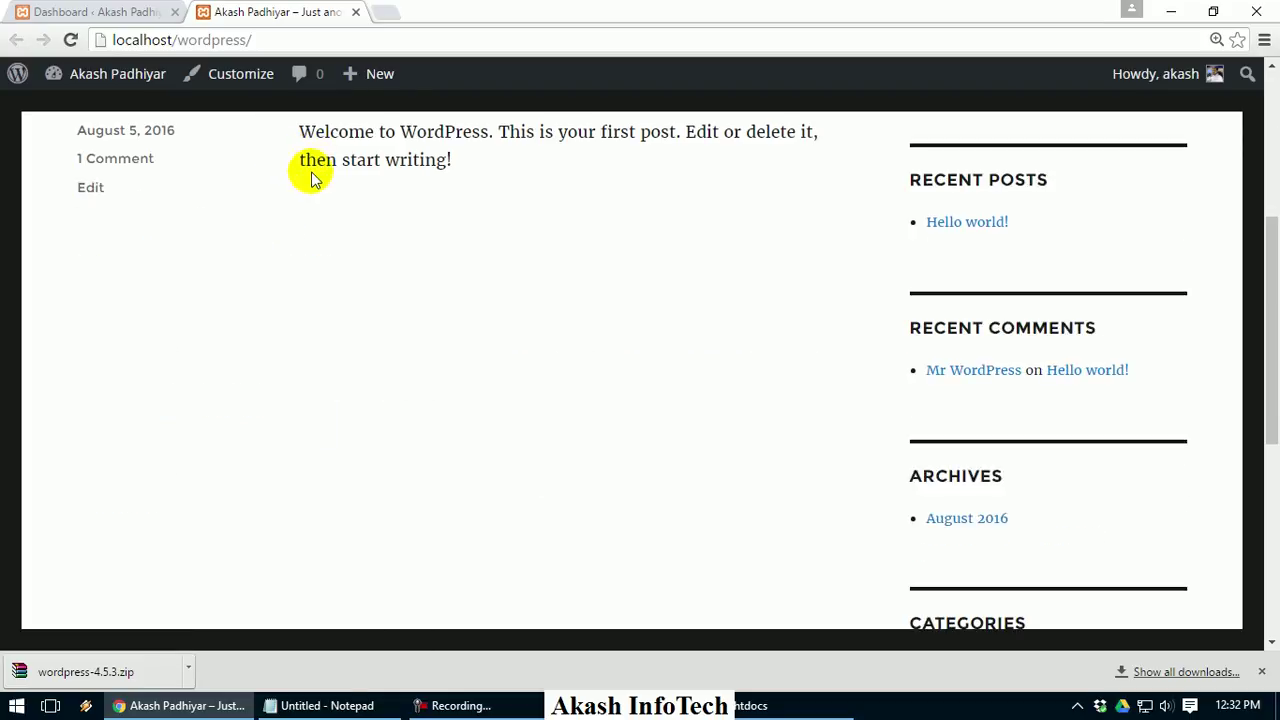
pyautogui.click(165, 11)
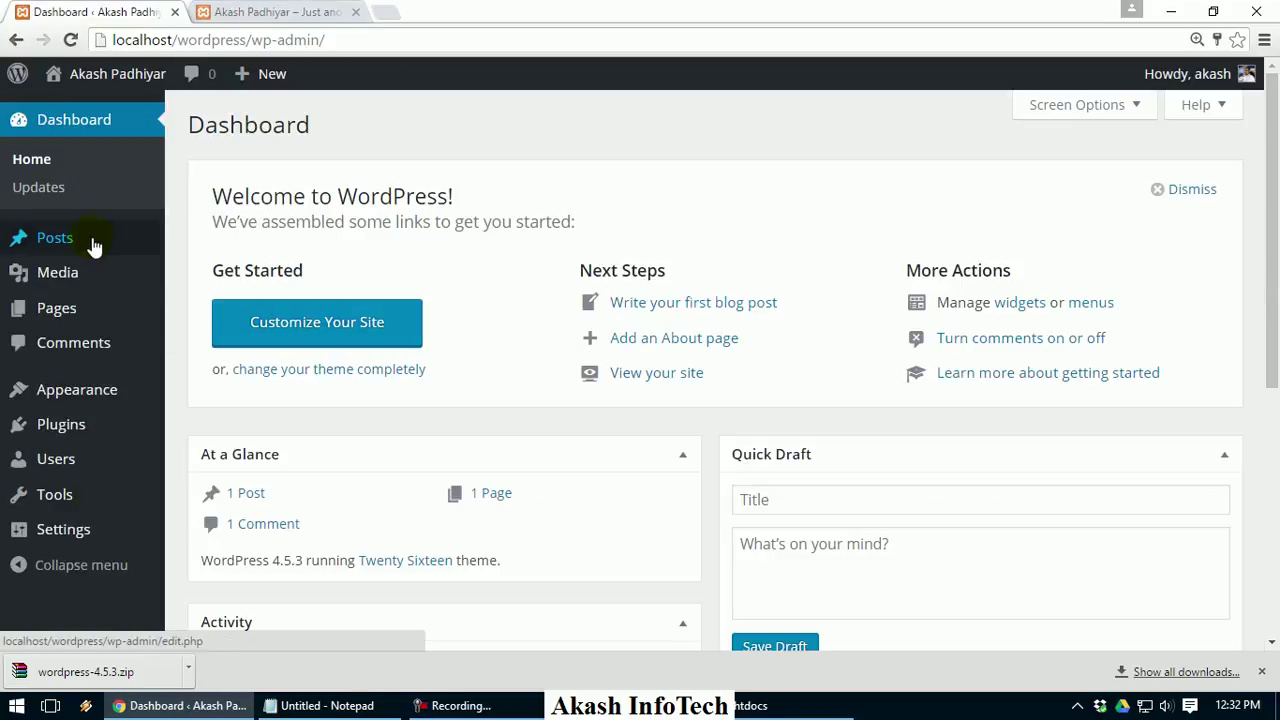
pyautogui.hotkey('ctrl', 'Tab')
pyautogui.scroll(4, 174, 237)
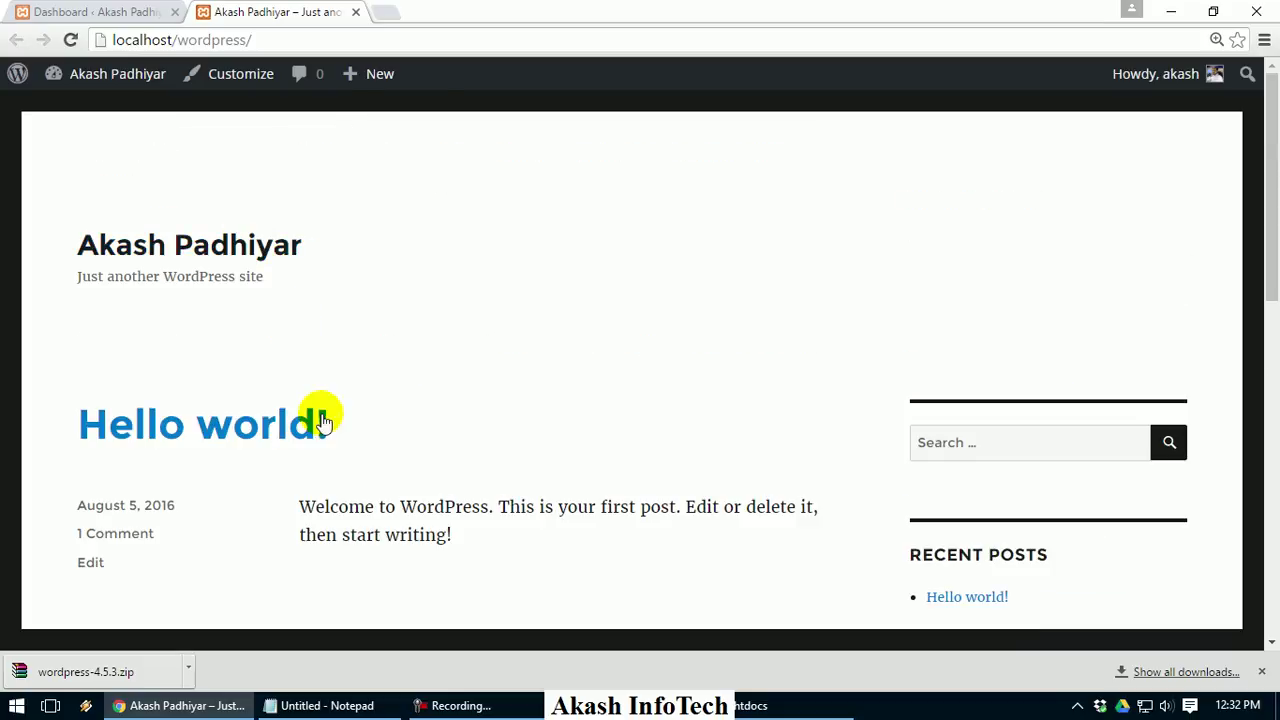
pyautogui.click(98, 8)
# Via All Posts and the Hello world! editor, open a blank Add New Post editor
pyautogui.moveTo(58, 250)
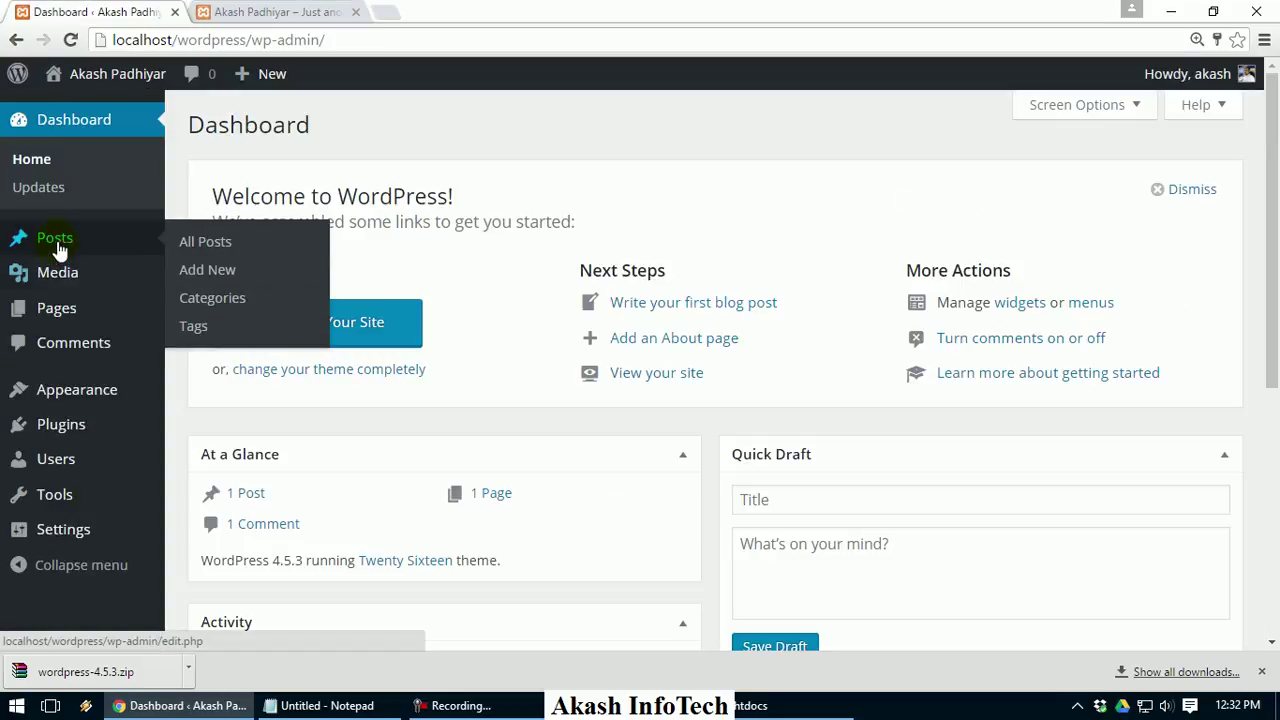
pyautogui.click(218, 242)
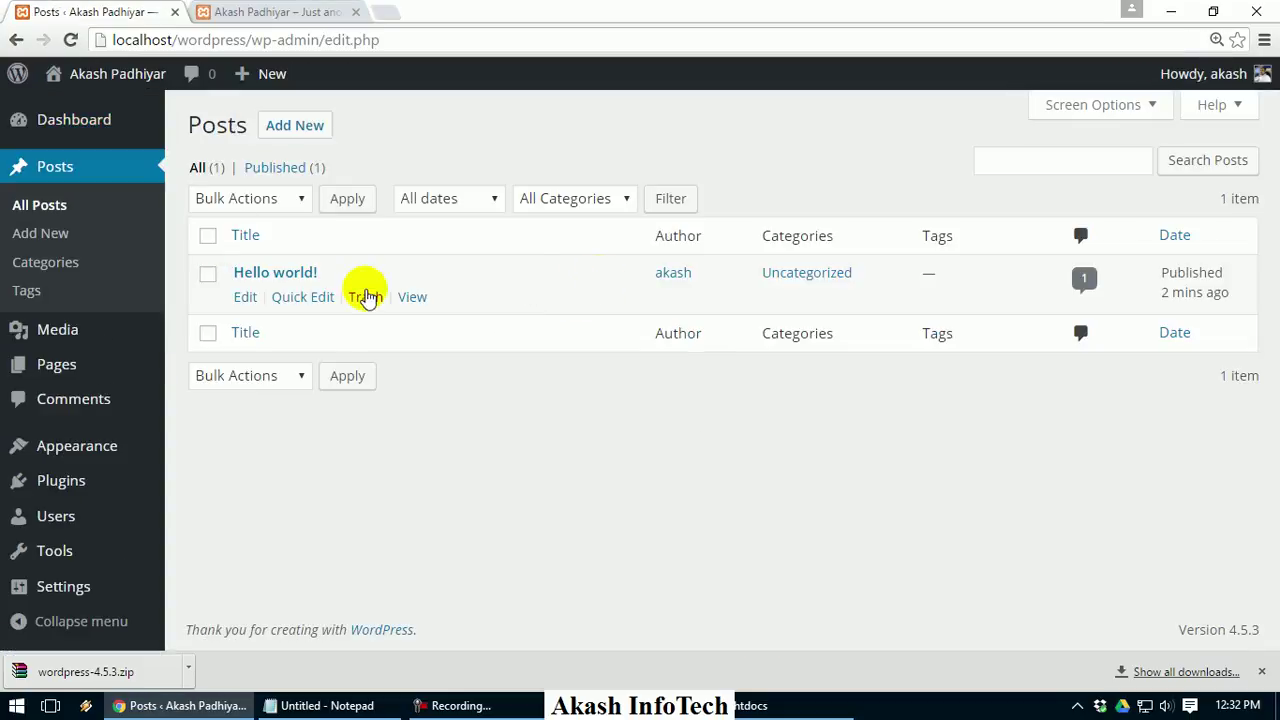
pyautogui.click(248, 296)
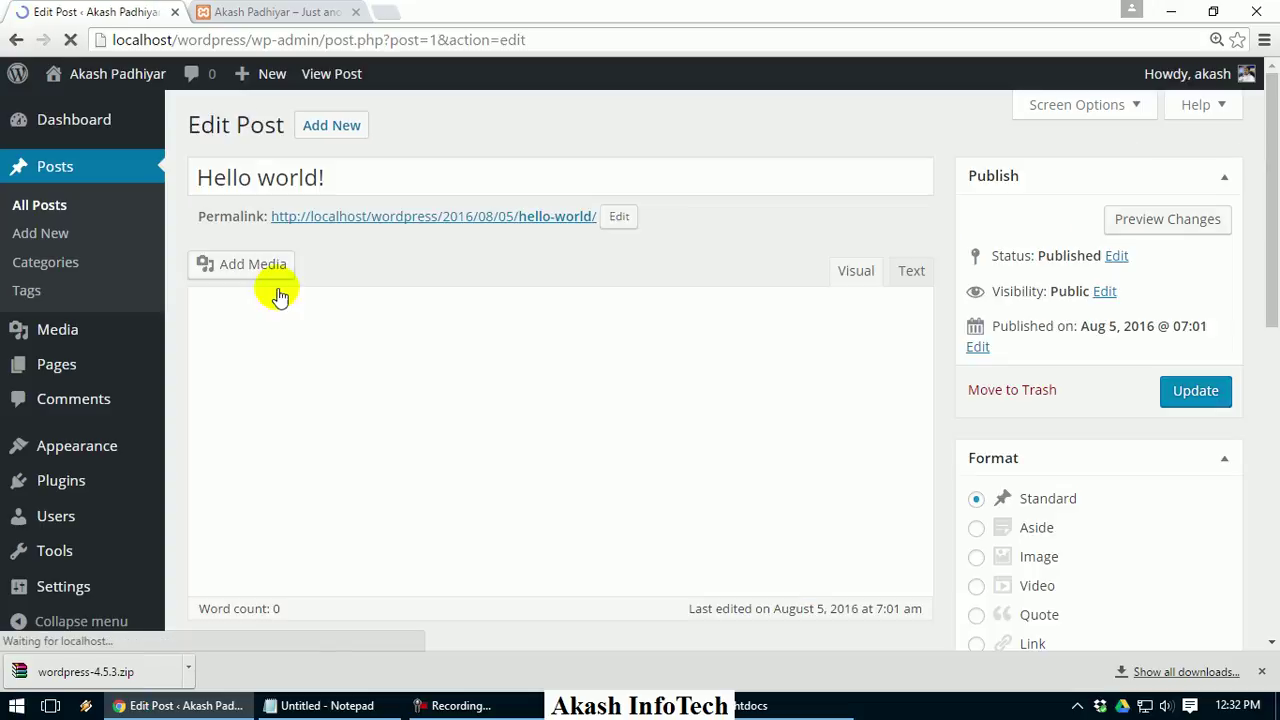
pyautogui.click(343, 127)
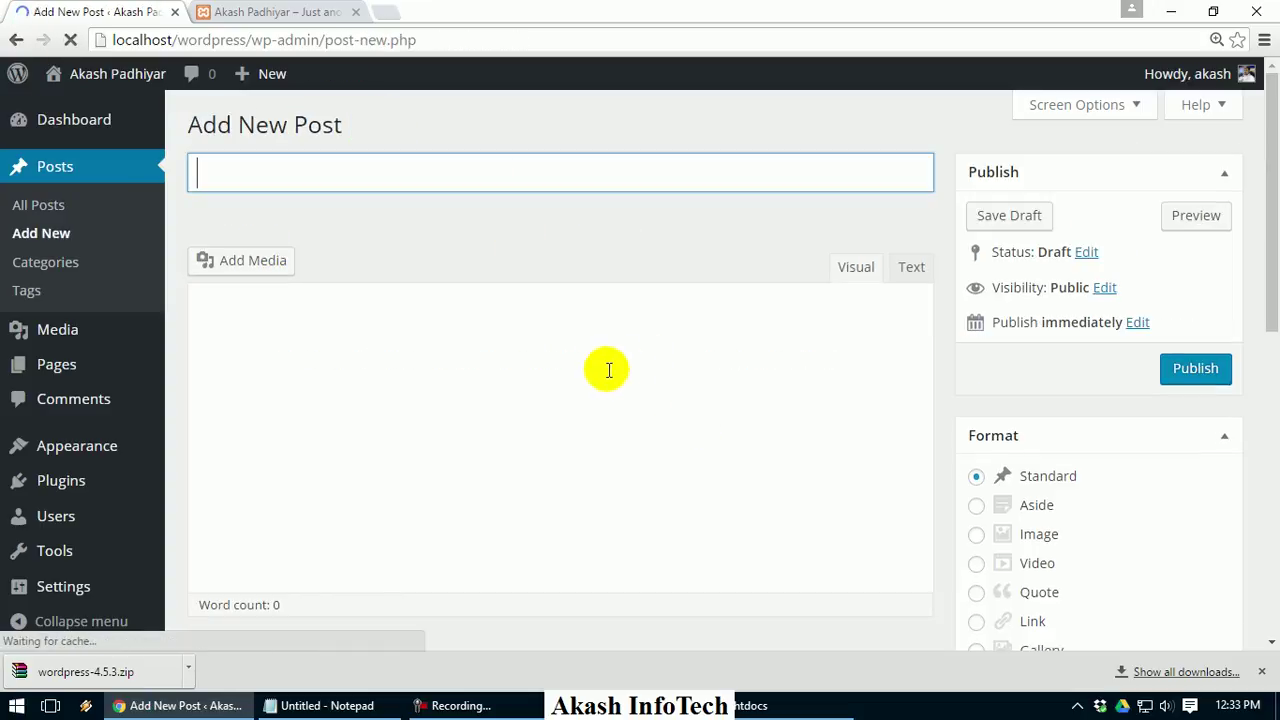
pyautogui.click(1262, 676)
pyautogui.click(800, 422)
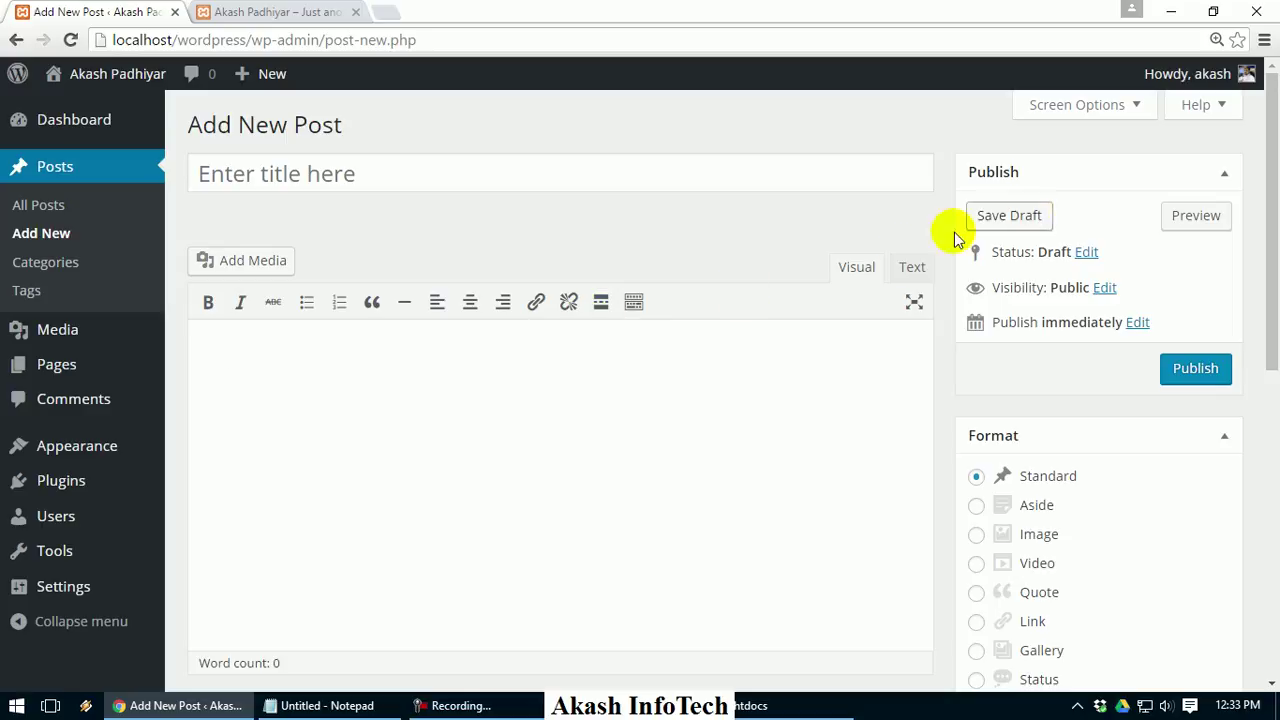
# Bring Notepad to the front and select all of its old notes
pyautogui.click(375, 705)
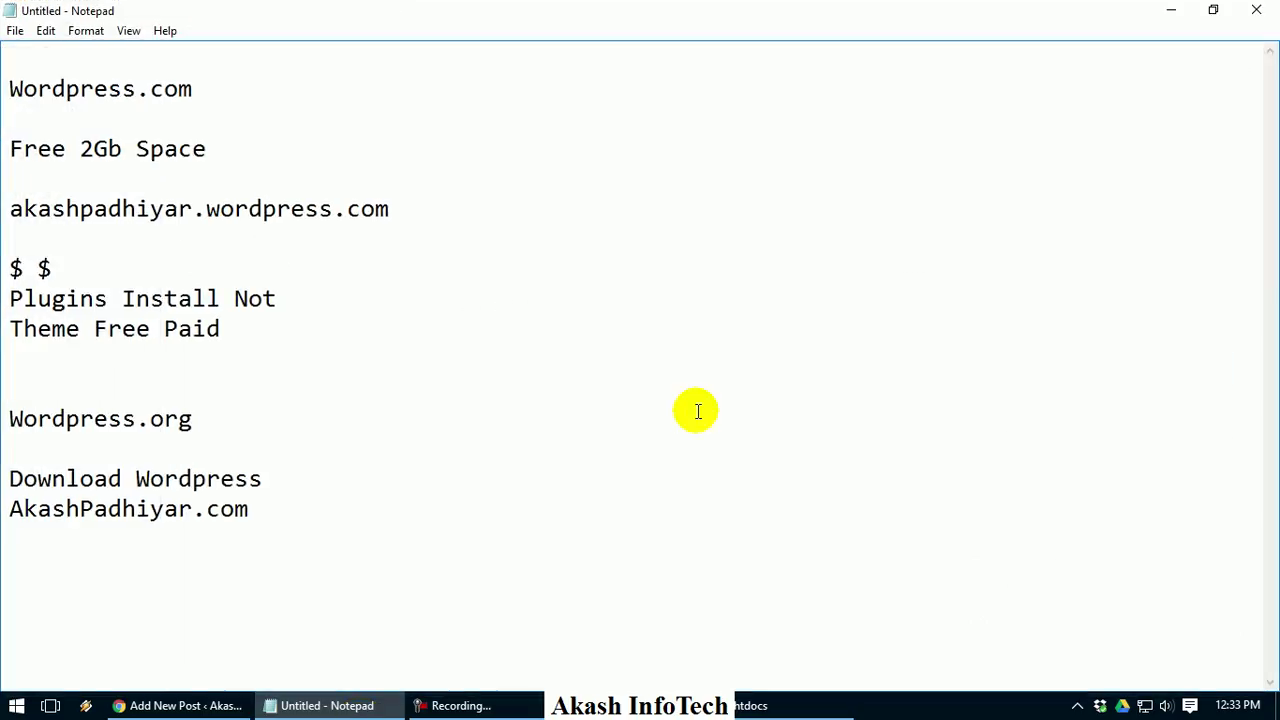
pyautogui.click(375, 703)
pyautogui.click(380, 700)
pyautogui.hotkey('ctrl', 'a')
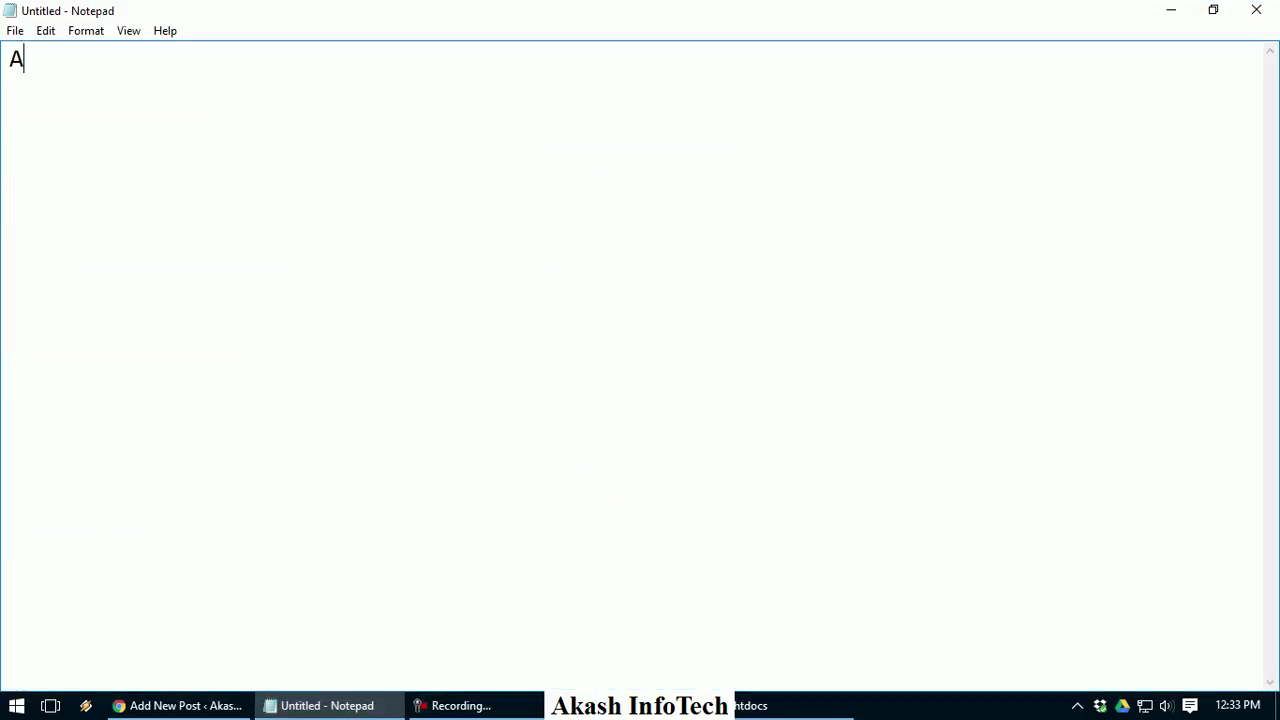